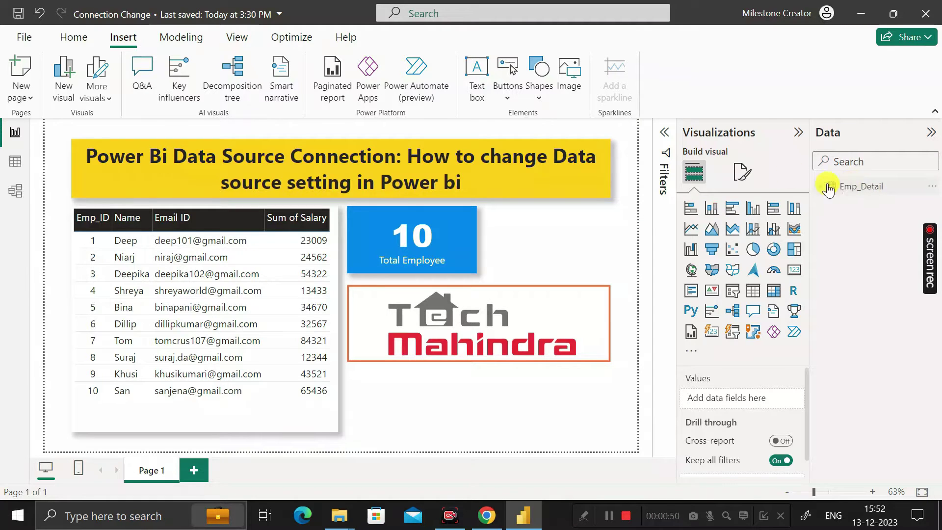
- Show the Emp_Detail table's 10 rows of Emp_ID, Name, Email ID and Salary in Table view
left_click(14, 164)
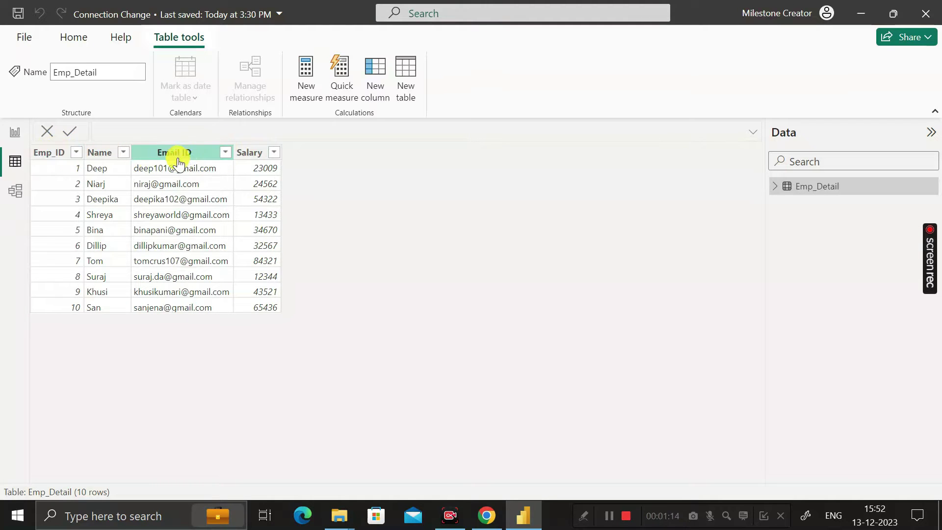
- Back on the report, check the employee table and Total Employee card fields against the expanded Emp_Detail field list
left_click(16, 133)
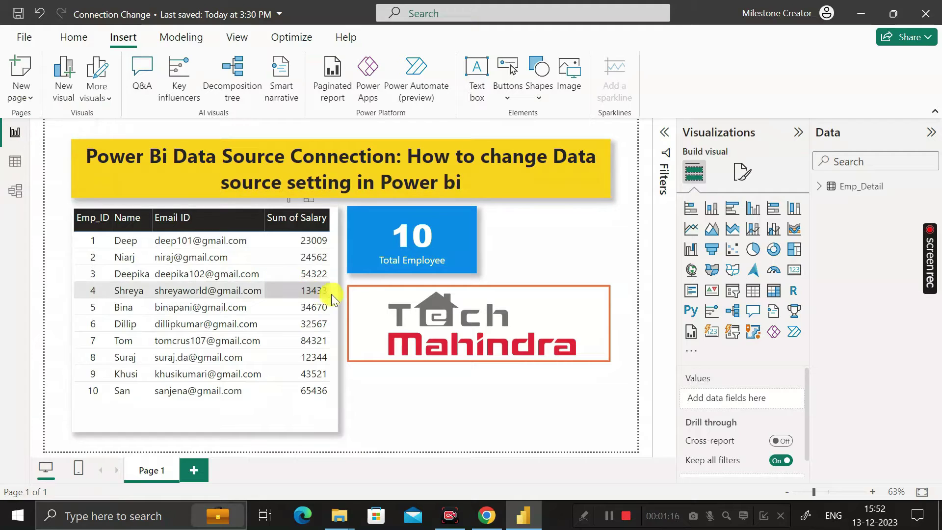
left_click(281, 425)
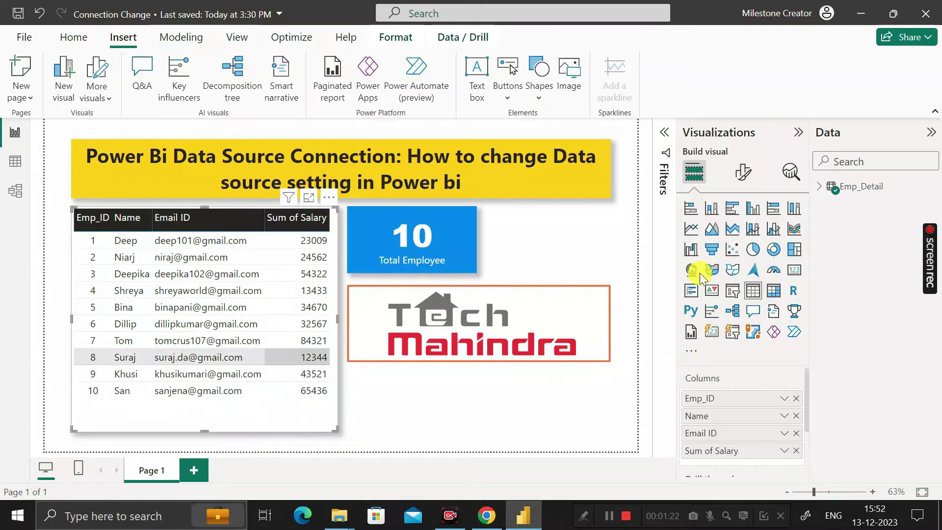
left_click(817, 186)
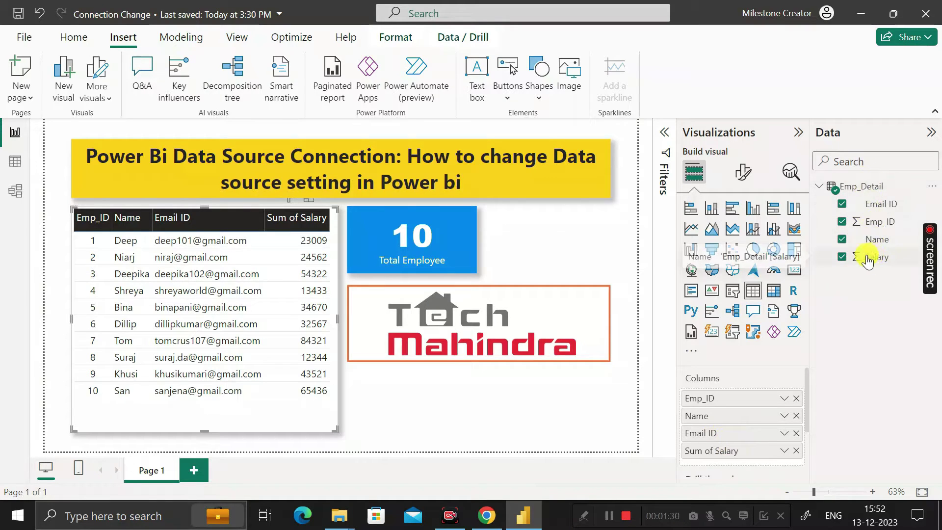
left_click(462, 245)
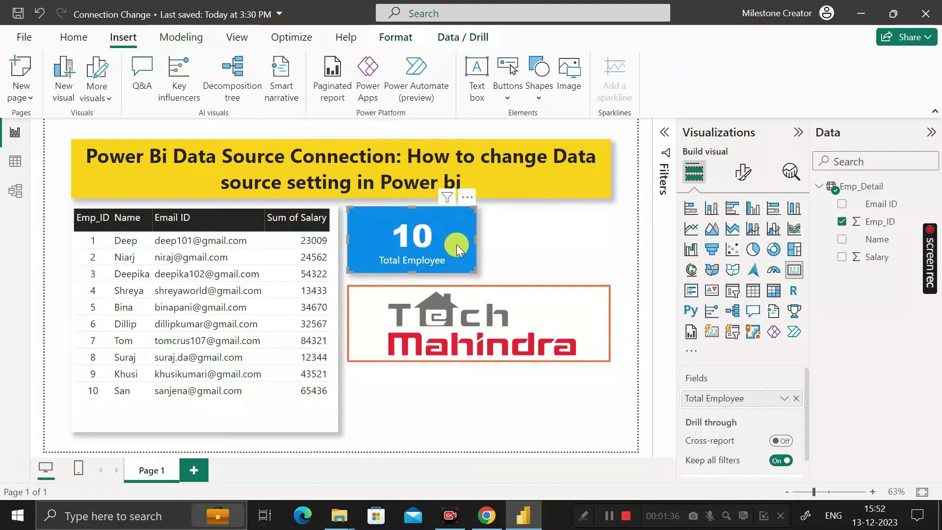
left_click(567, 221)
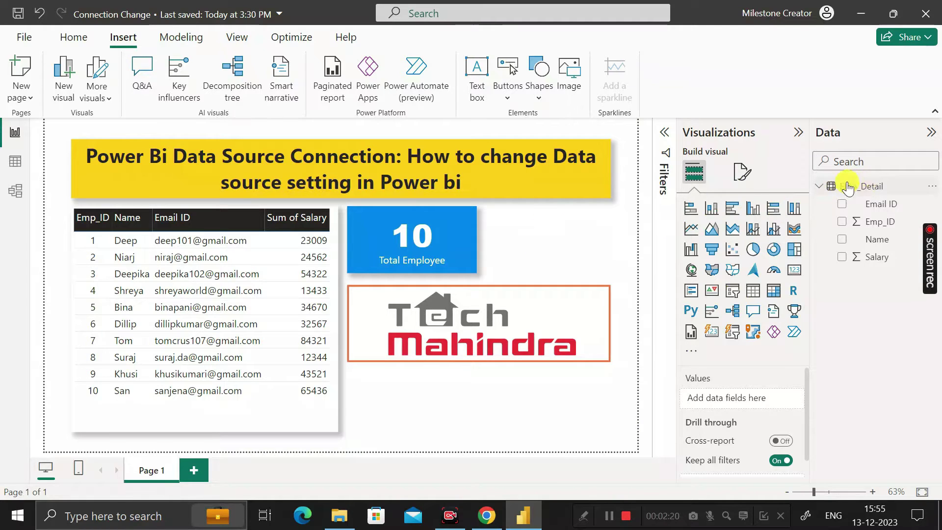
mouse_move(851, 188)
- Open Emp_Detail in Excel, select its four columns and ten employee records, then return to Power BI
left_click(864, 13)
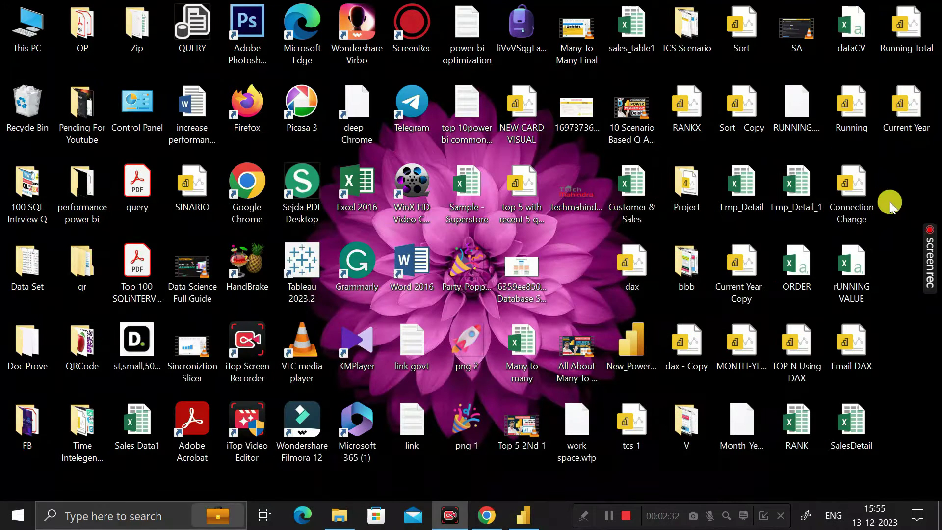
left_click(749, 192)
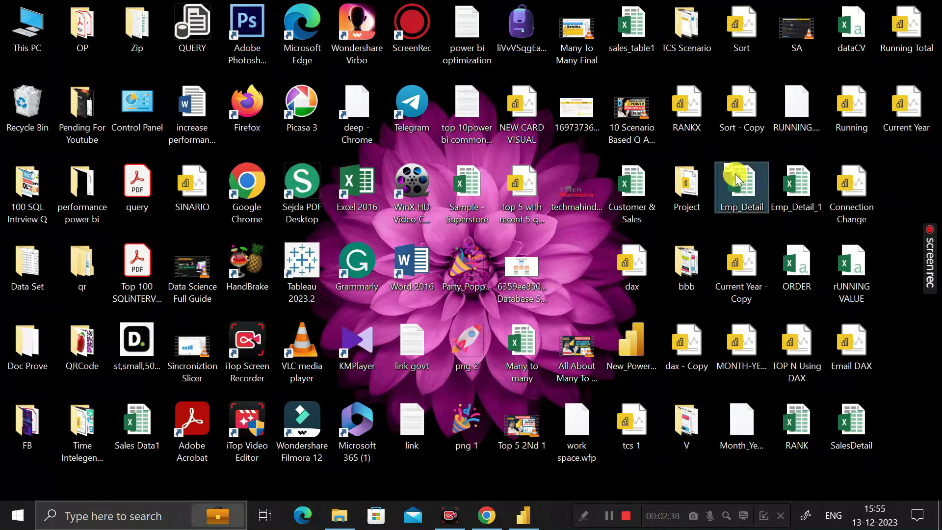
left_click(745, 190)
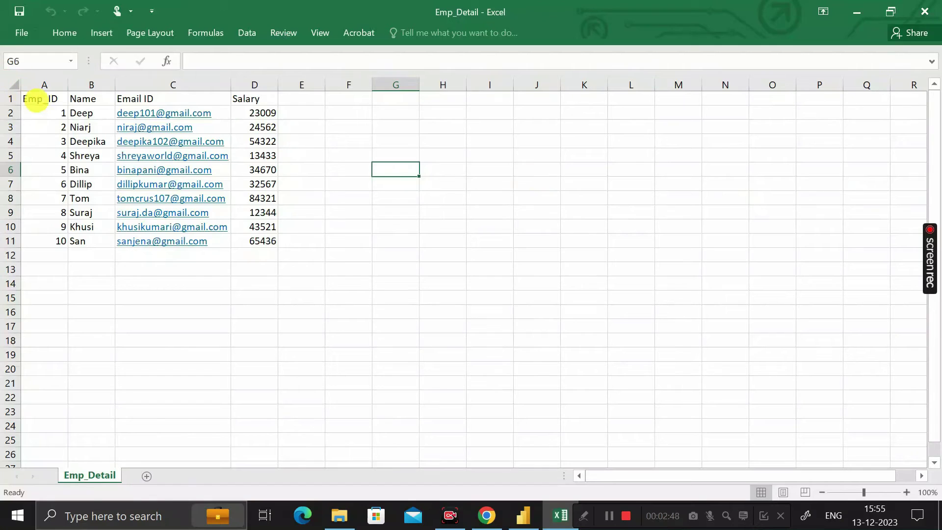
left_click(39, 93)
left_click(91, 84)
left_click(172, 84)
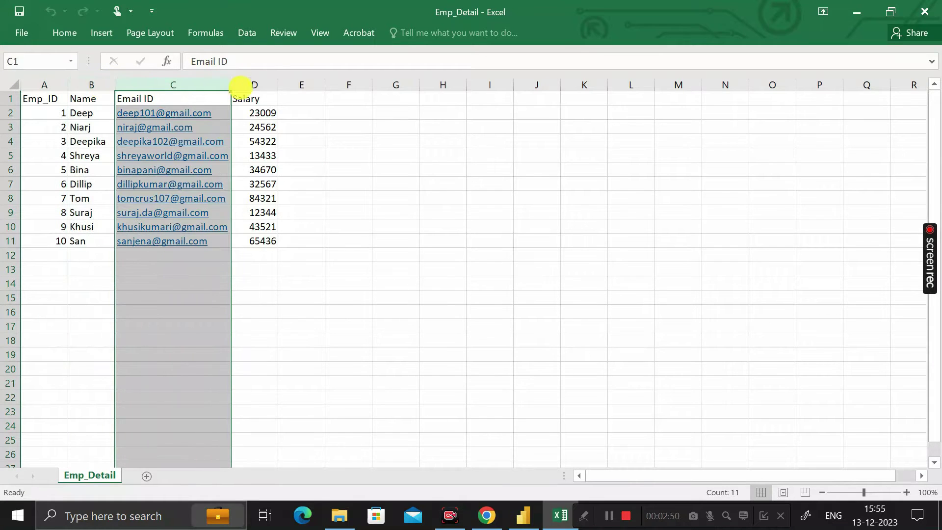
left_click(260, 87)
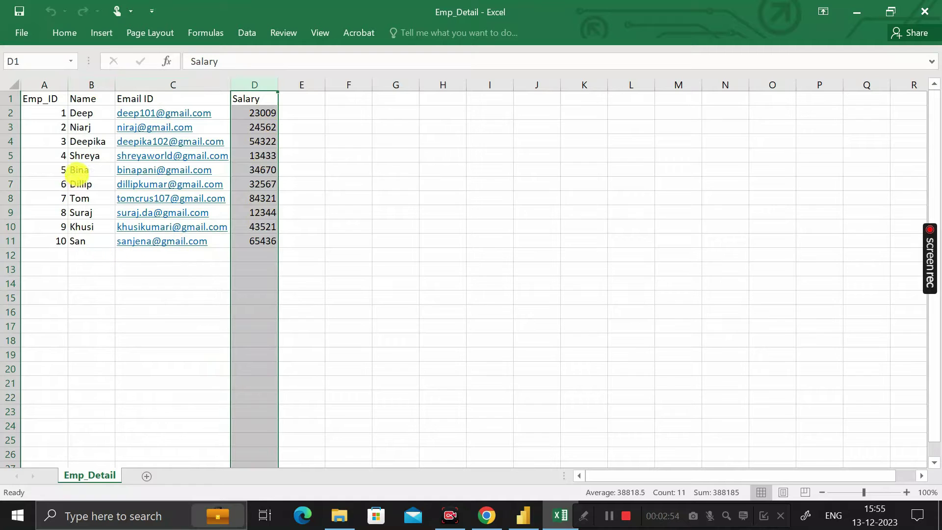
left_click_drag(42, 112, 257, 242)
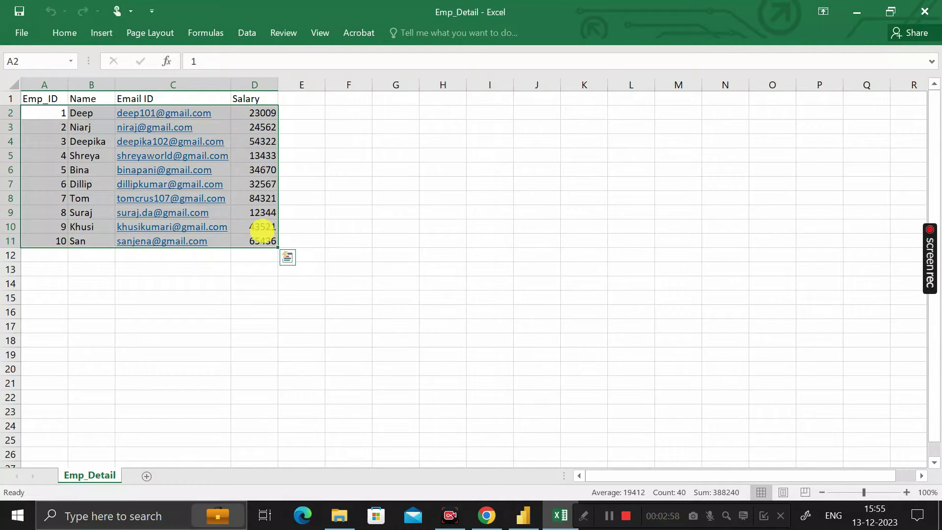
left_click(523, 514)
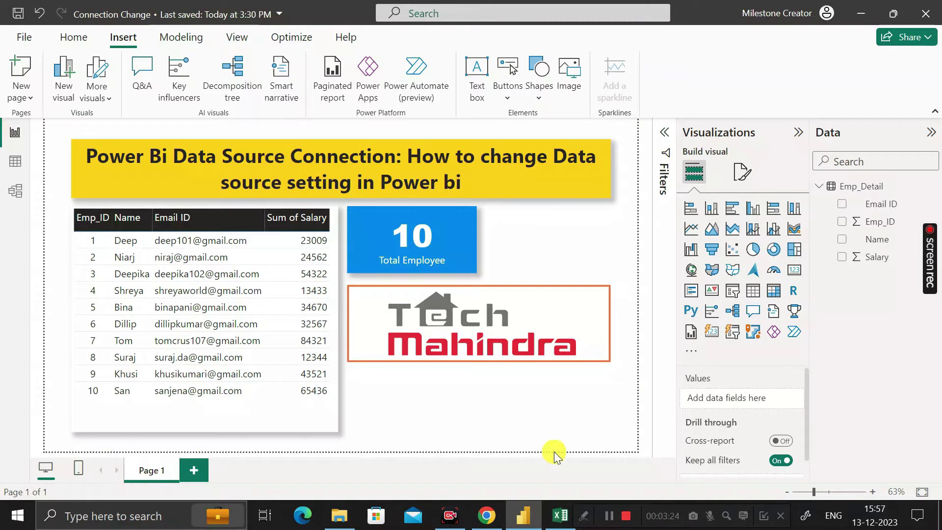
- Clear the Emp_Detail selection and minimize both Excel and Power BI to reach the desktop
left_click(559, 515)
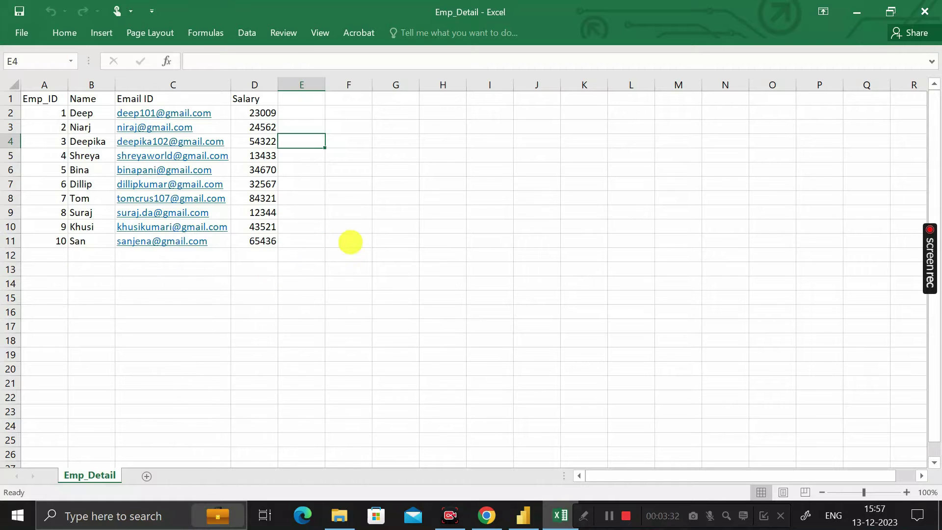
left_click(349, 242)
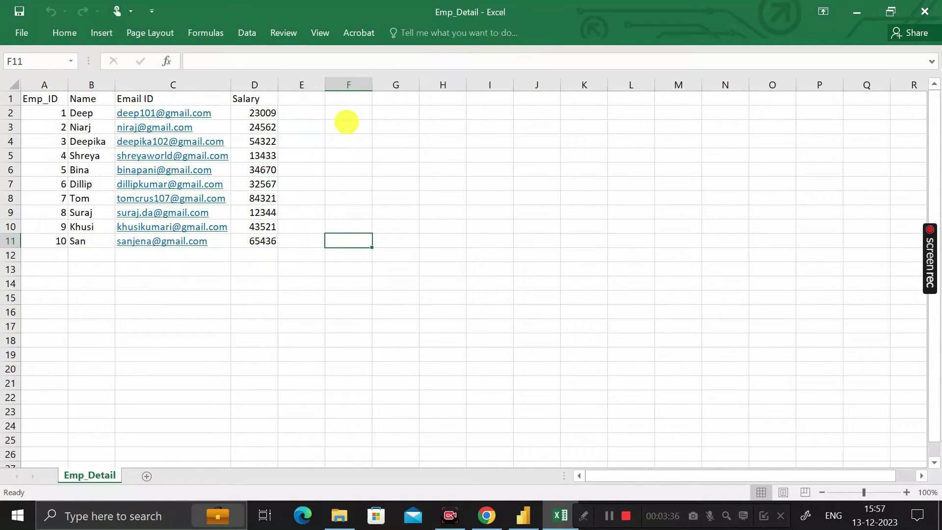
left_click(856, 11)
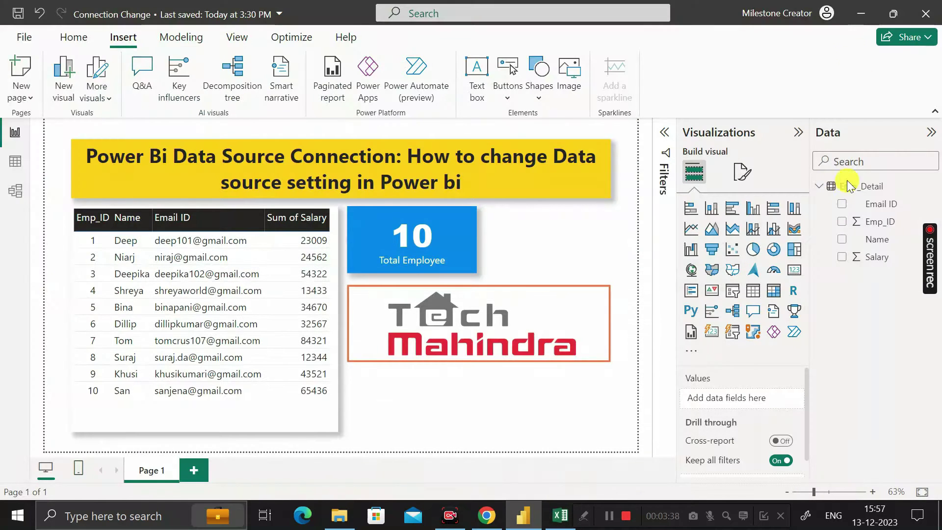
left_click(864, 13)
- Reopen the Emp_Detail workbook from the desktop, then minimize it again
left_click(791, 196)
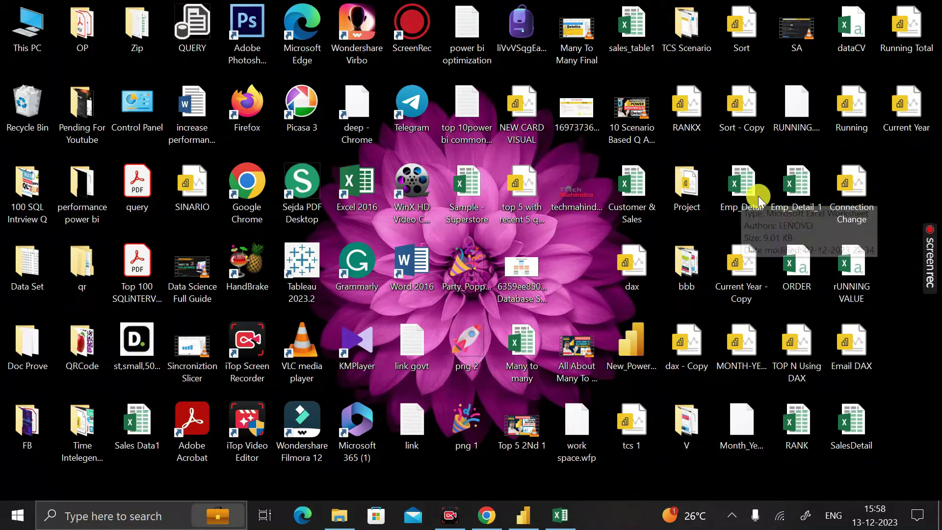
left_click(740, 190)
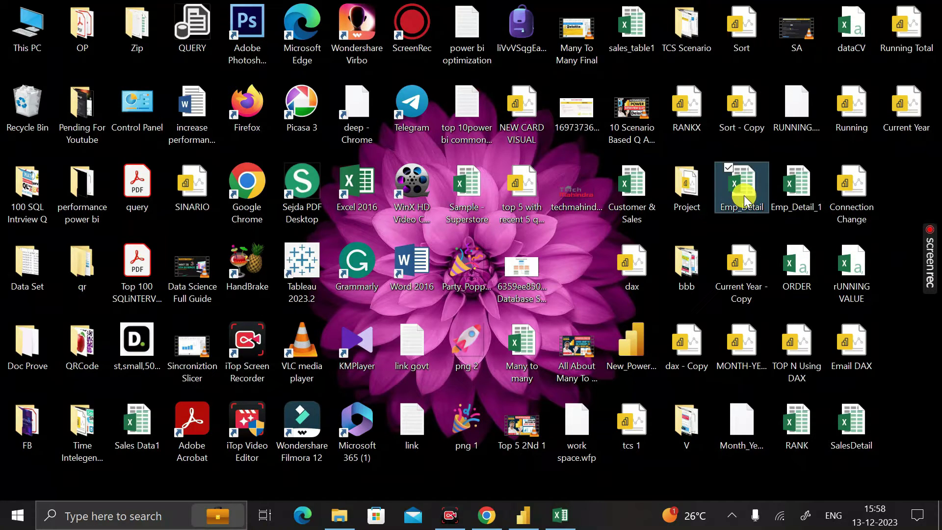
double_click(749, 193)
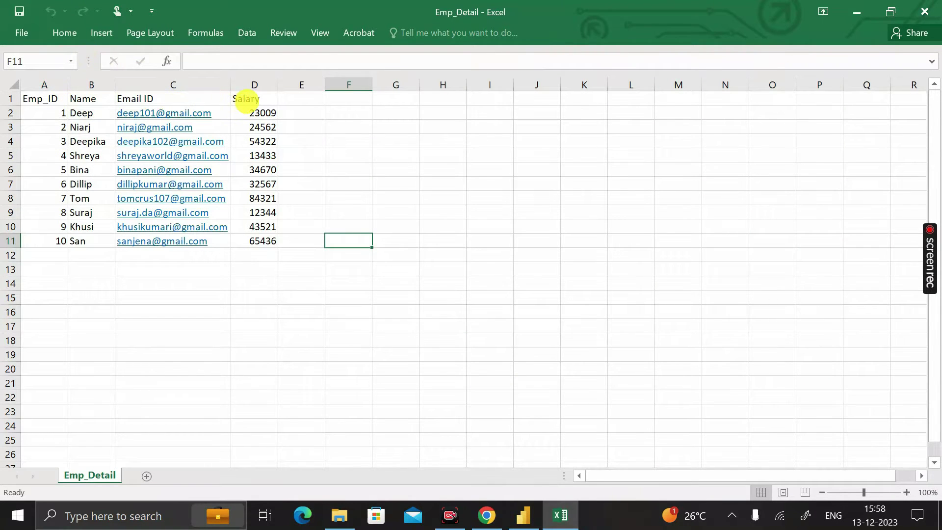
left_click(857, 12)
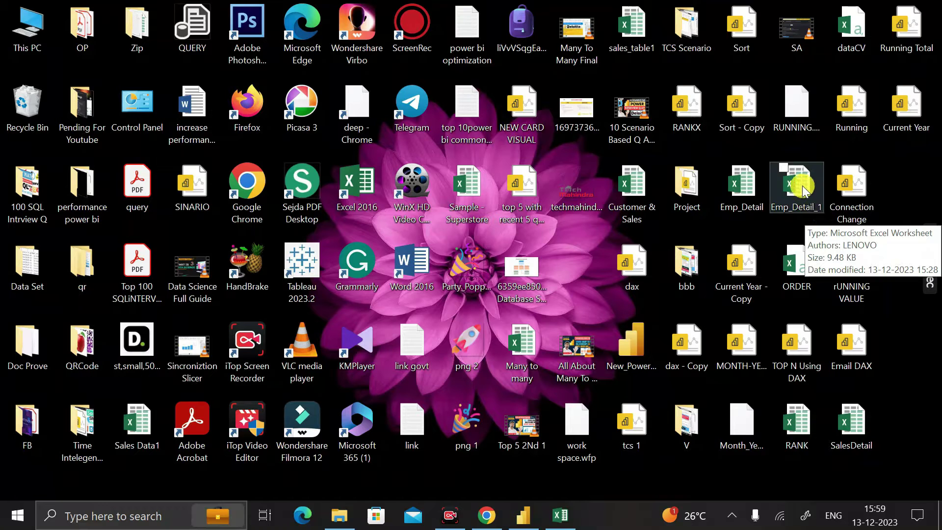
- Open Emp_Detail_1 and inspect its new Country, Stae and DOB columns and two added employee rows
double_click(794, 196)
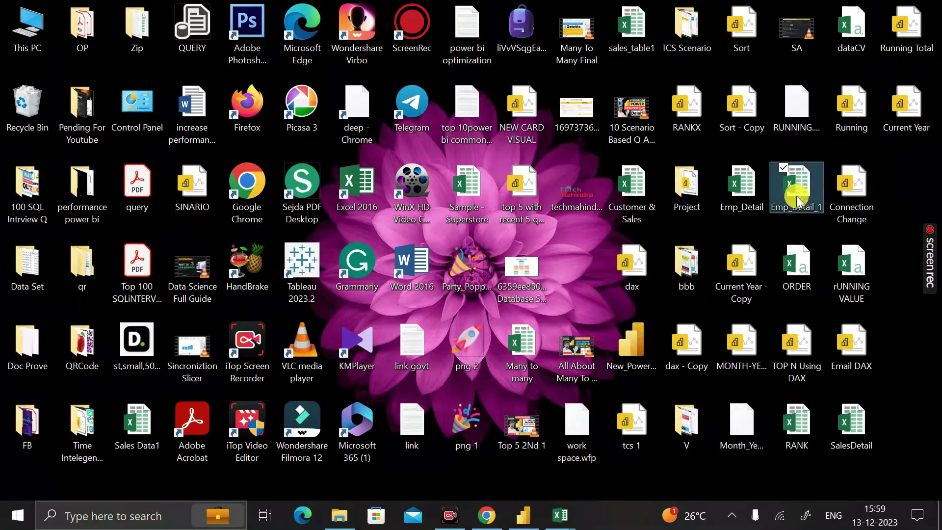
left_click_drag(302, 84, 415, 80)
left_click(7, 239)
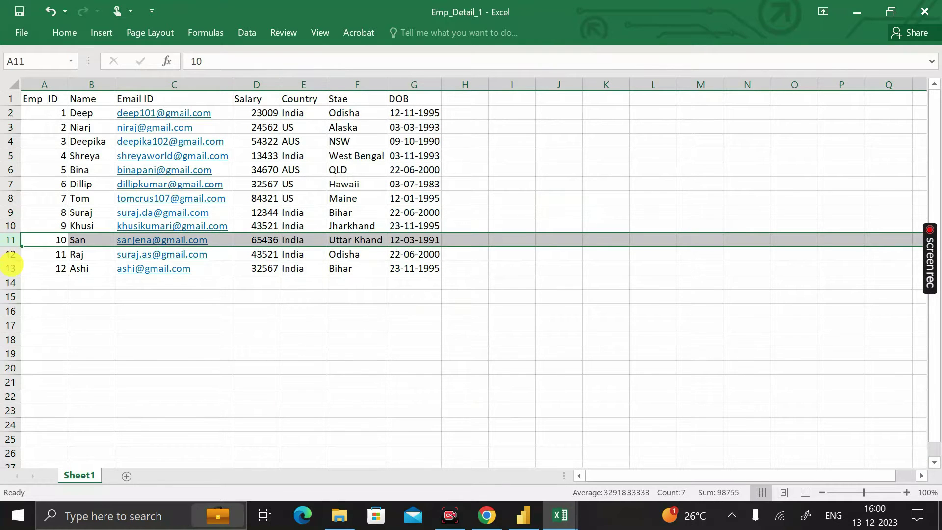
left_click(10, 254)
left_click(11, 268)
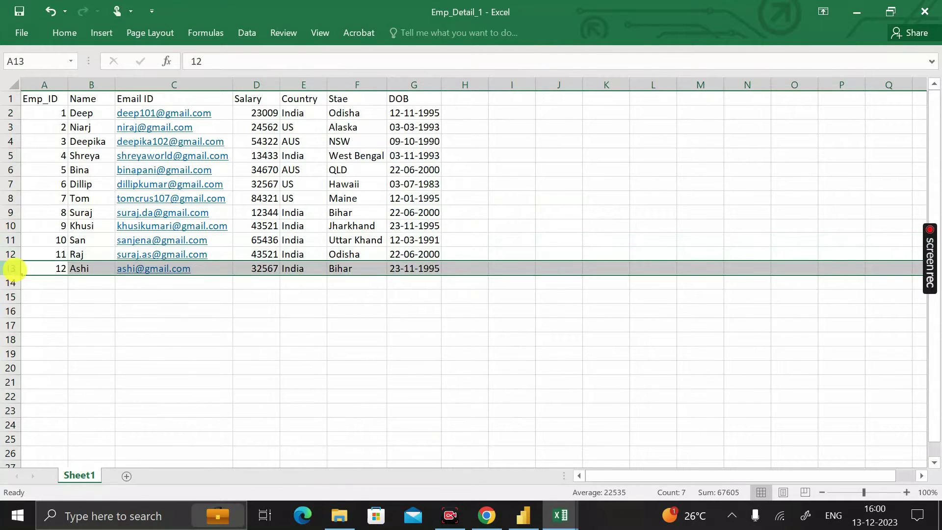
left_click(414, 184)
left_click(528, 214)
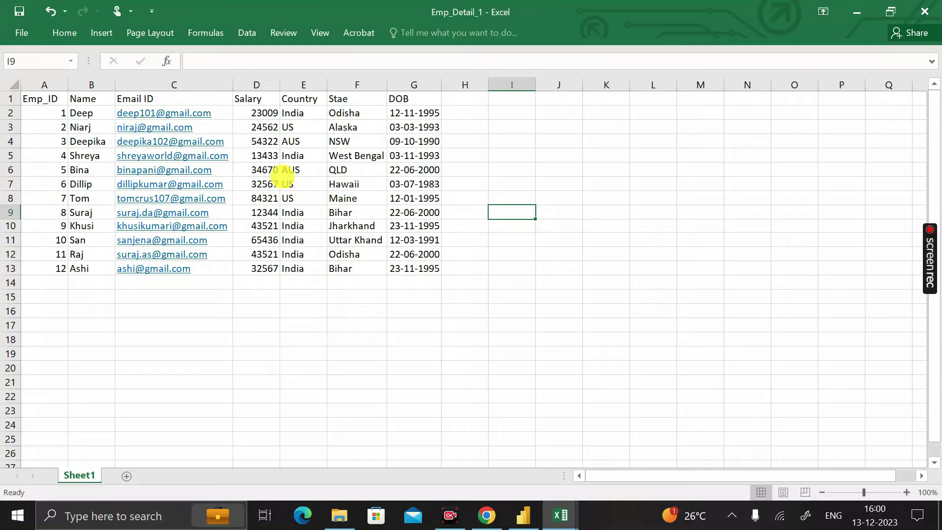
left_click(255, 125)
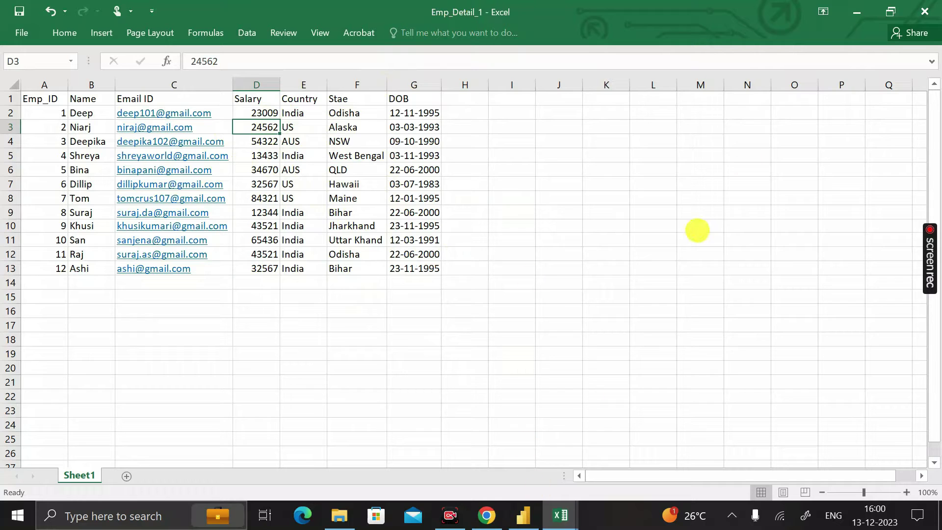
- Compare the Emp_Detail and Emp_Detail_1 workbooks, then return to the Power BI report
left_click(560, 515)
left_click(521, 461)
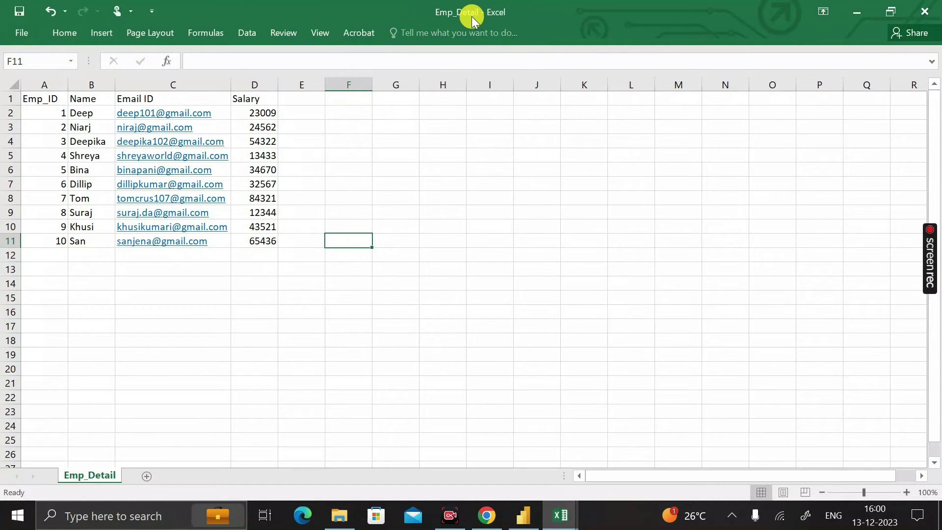
left_click(562, 515)
left_click(611, 447)
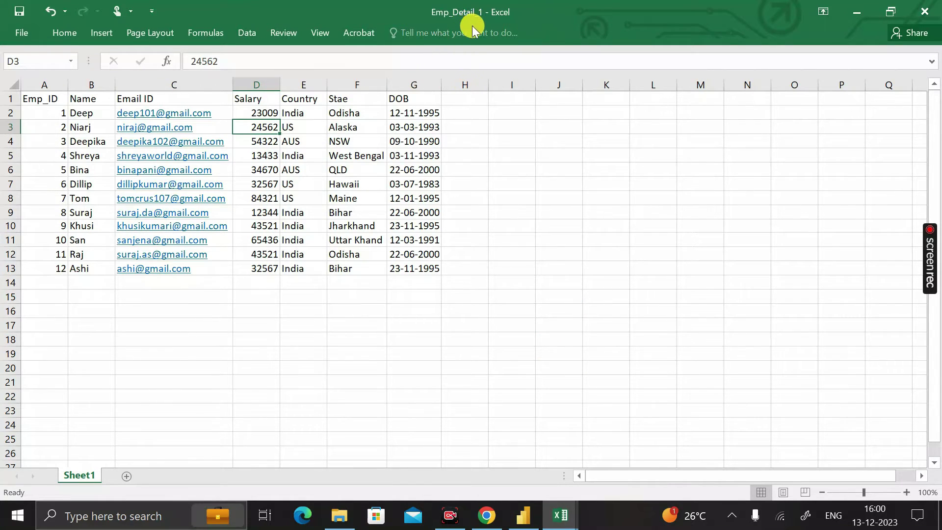
left_click(523, 514)
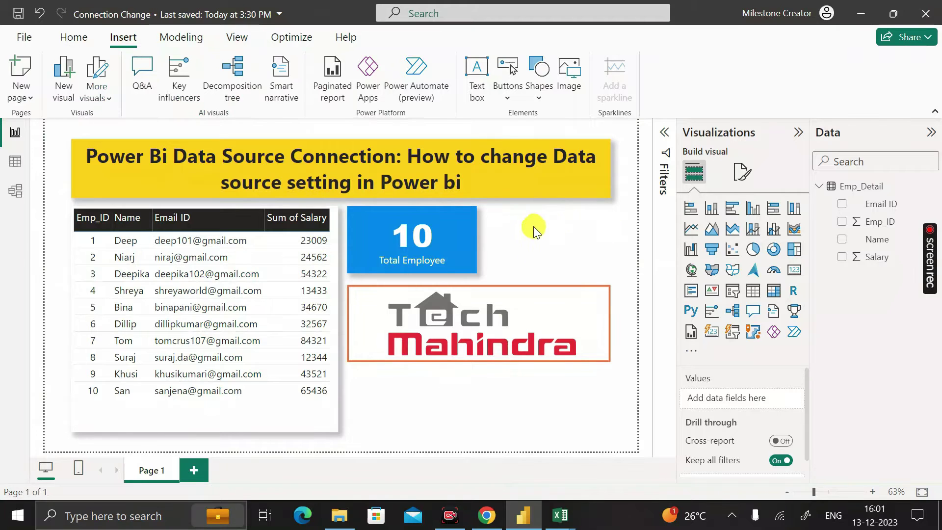
- Switch between the Power BI report and the desktop's Emp_Detail_1 file, ending on the desktop
mouse_move(850, 199)
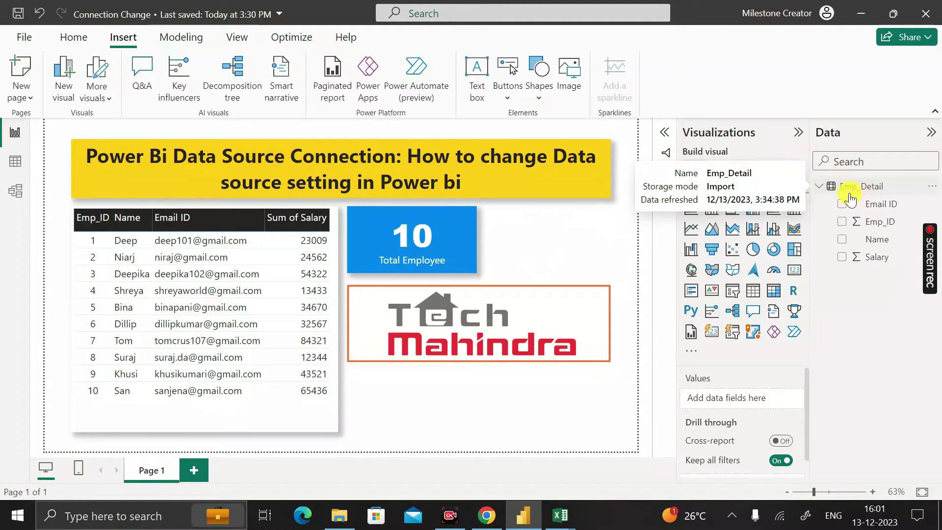
key("super+d")
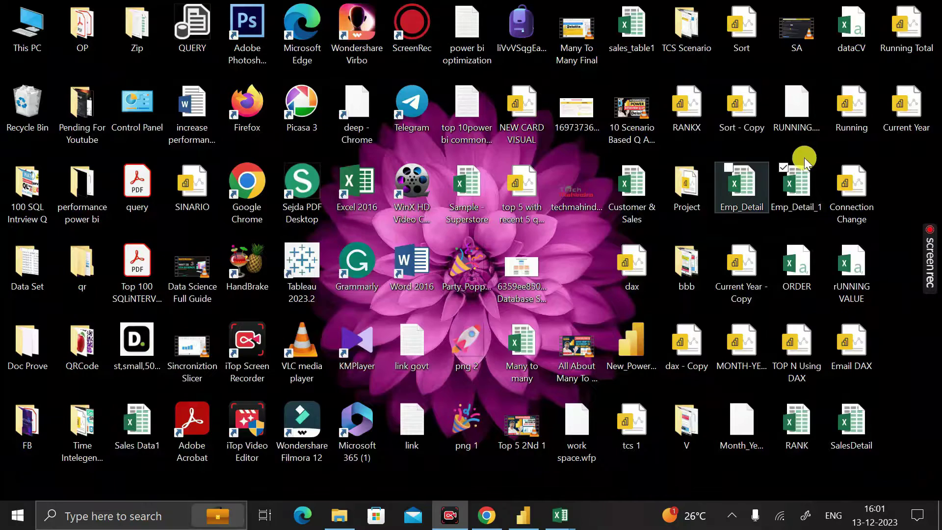
left_click(795, 196)
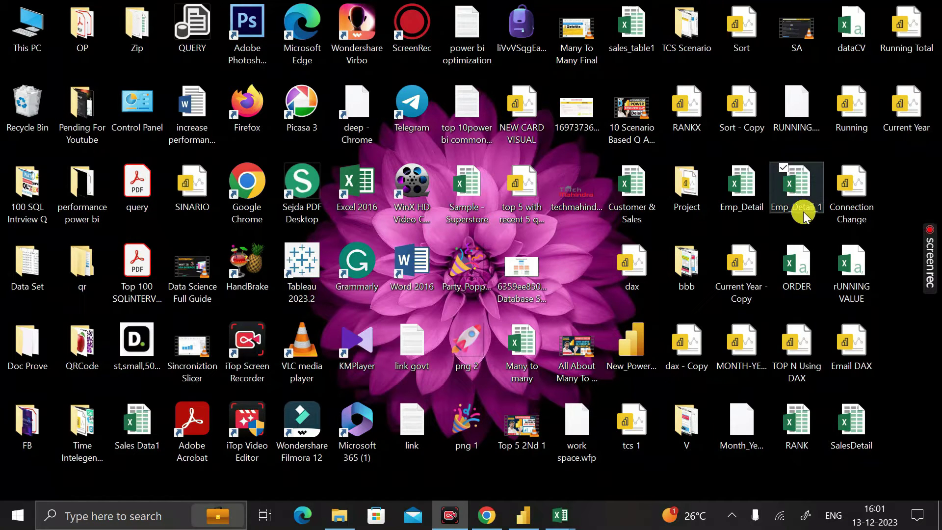
left_click(522, 515)
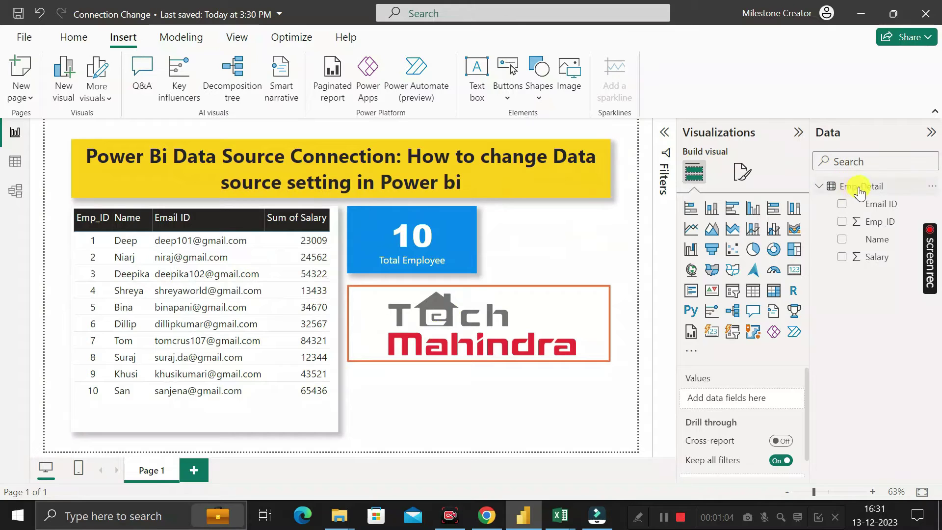
mouse_move(853, 195)
left_click(861, 13)
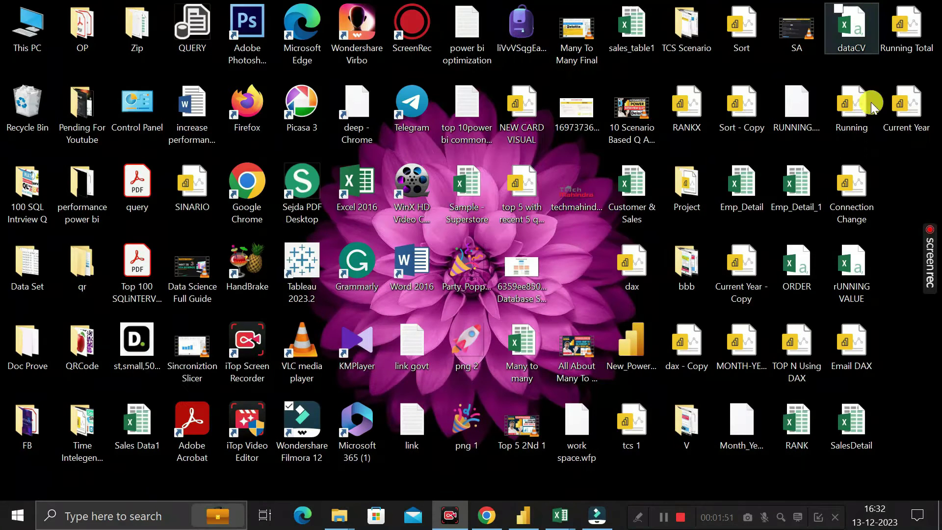
left_click(798, 210)
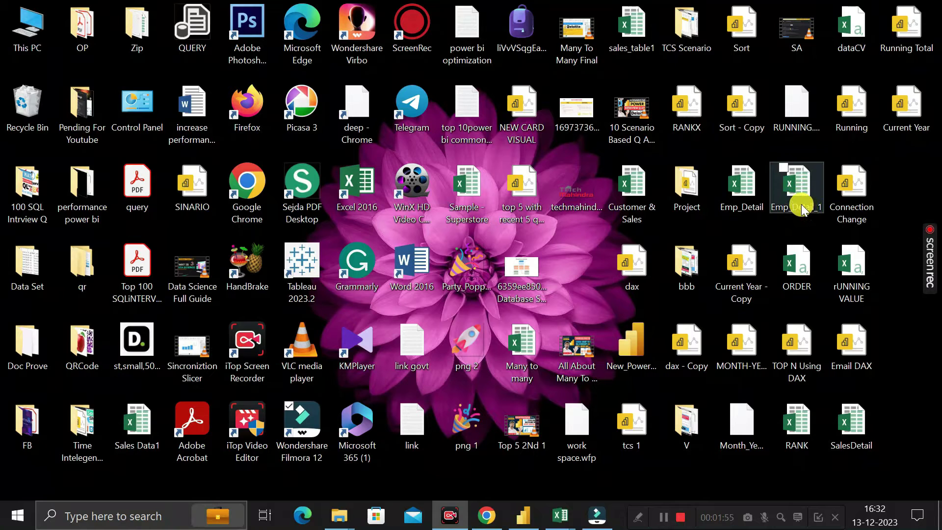
left_click(526, 516)
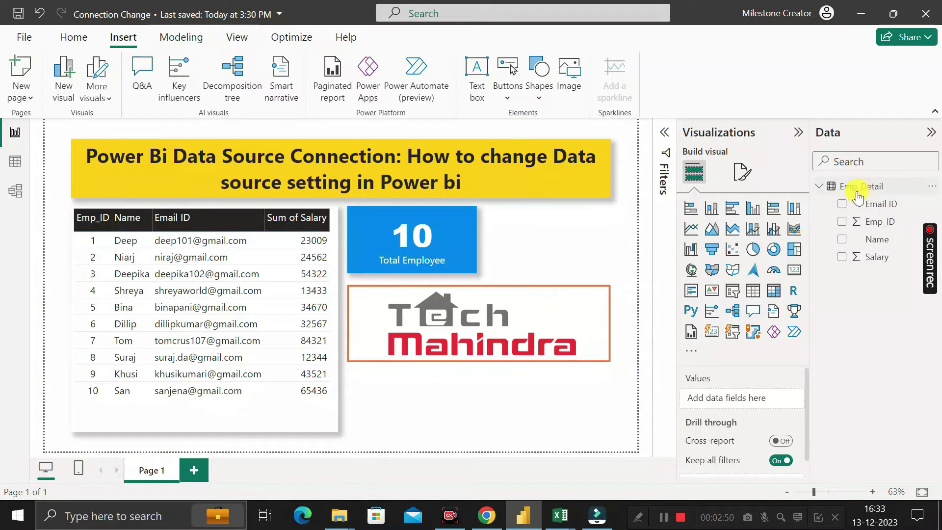
key("super+d")
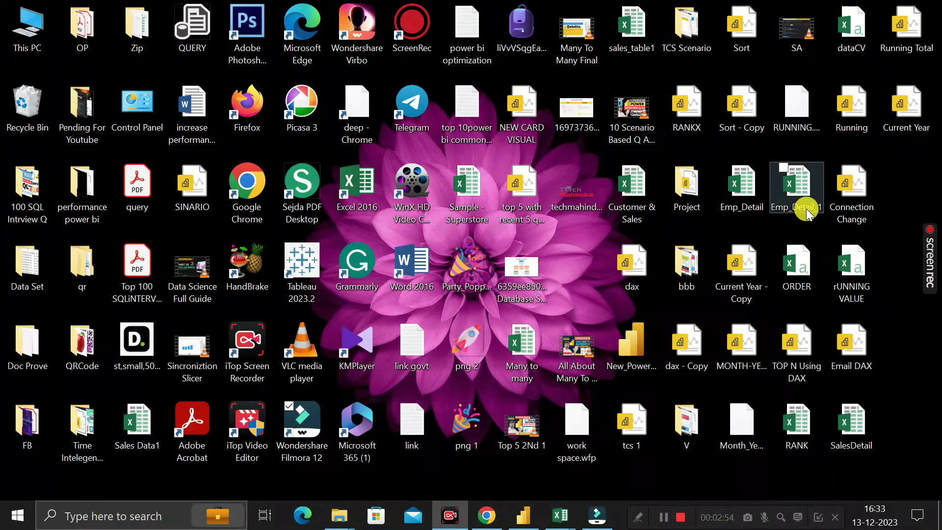
- Restore the Power BI report and open the Home ribbon's Transform data dropdown
left_click(523, 518)
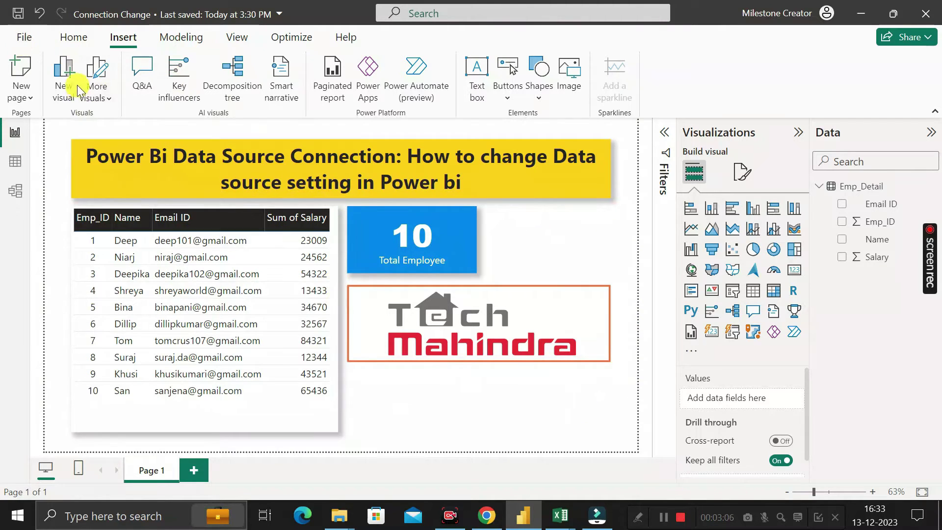
left_click(72, 38)
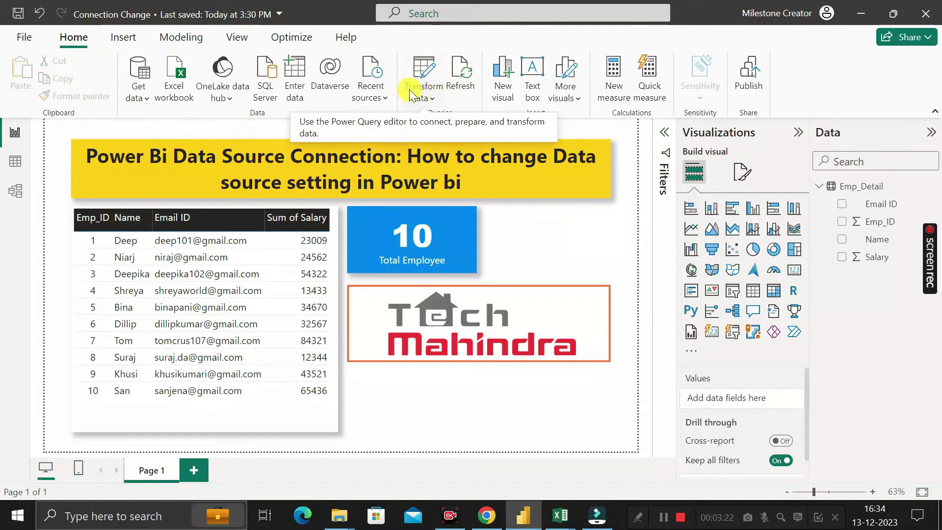
left_click(432, 99)
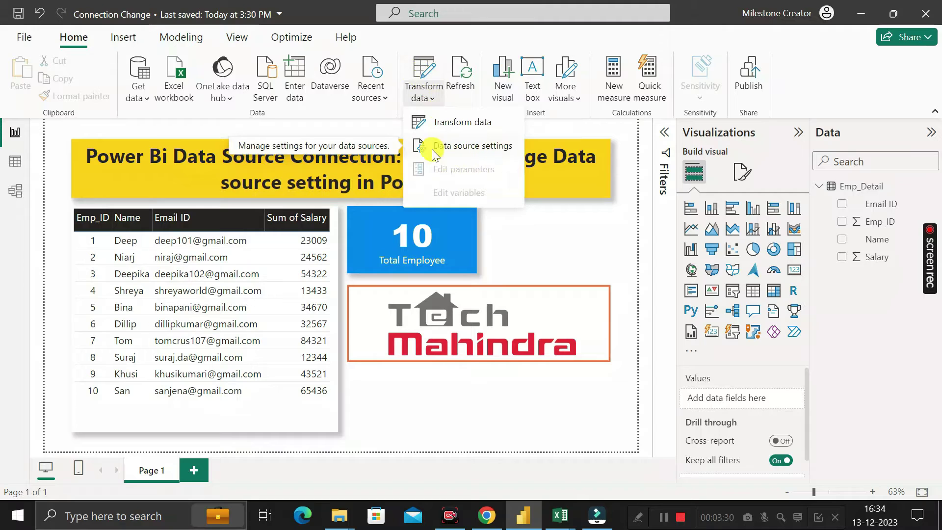
- In Data source settings, open Change Source for the emp_detail.xlsx connection
left_click(474, 147)
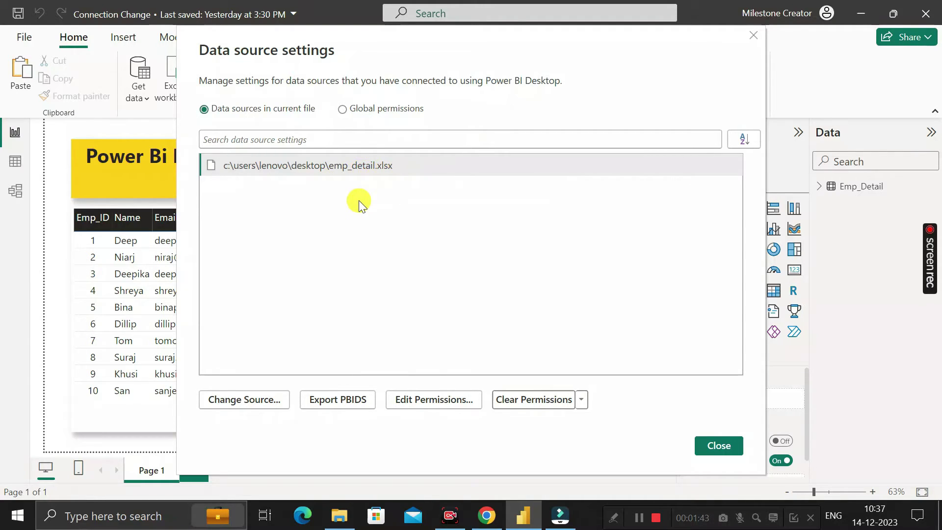
left_click(329, 168)
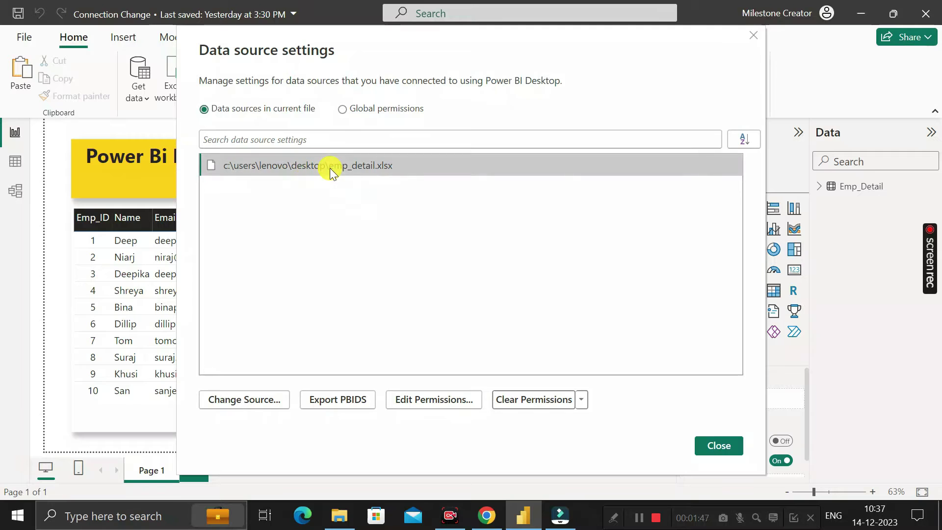
left_click(249, 398)
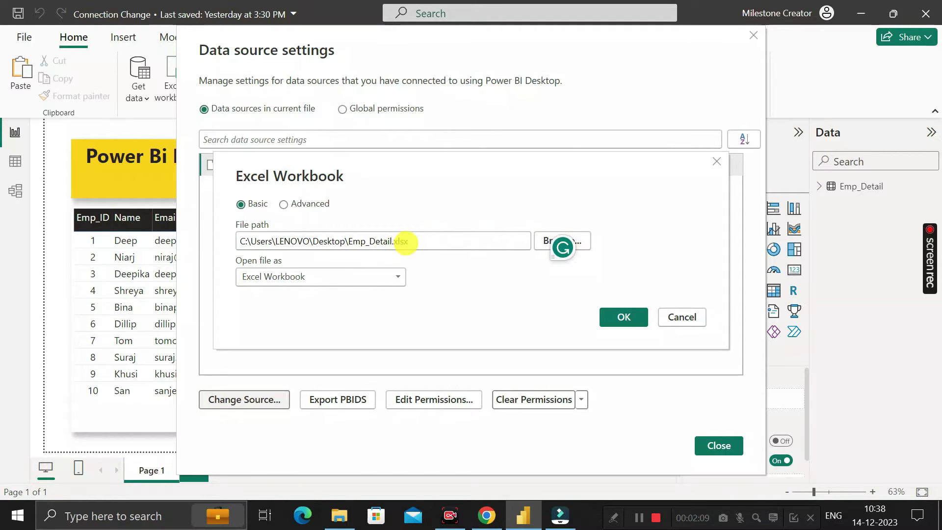
- Browse to the Desktop and pick Emp_Detail_1 as the Excel workbook source file
left_click(583, 238)
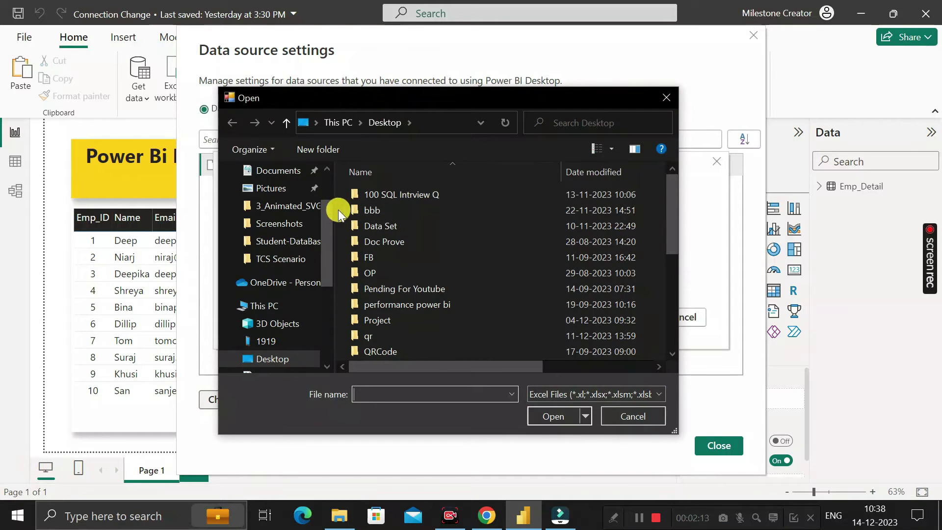
scroll(304, 246, "up", 3)
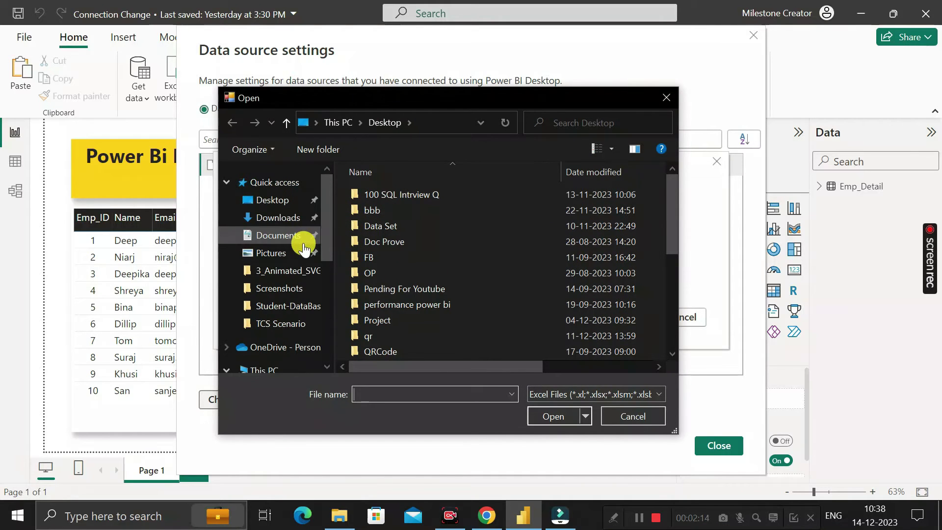
left_click(275, 201)
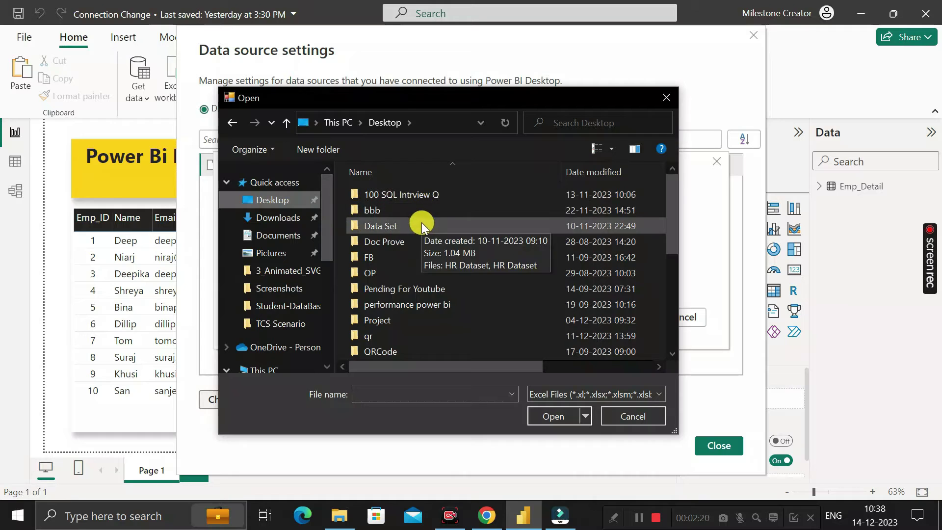
scroll(424, 228, "down", 5)
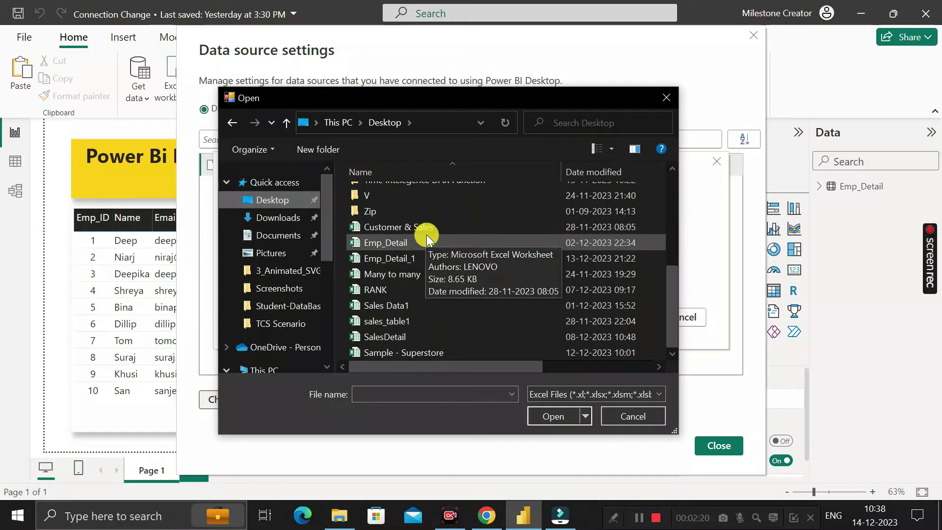
left_click(396, 260)
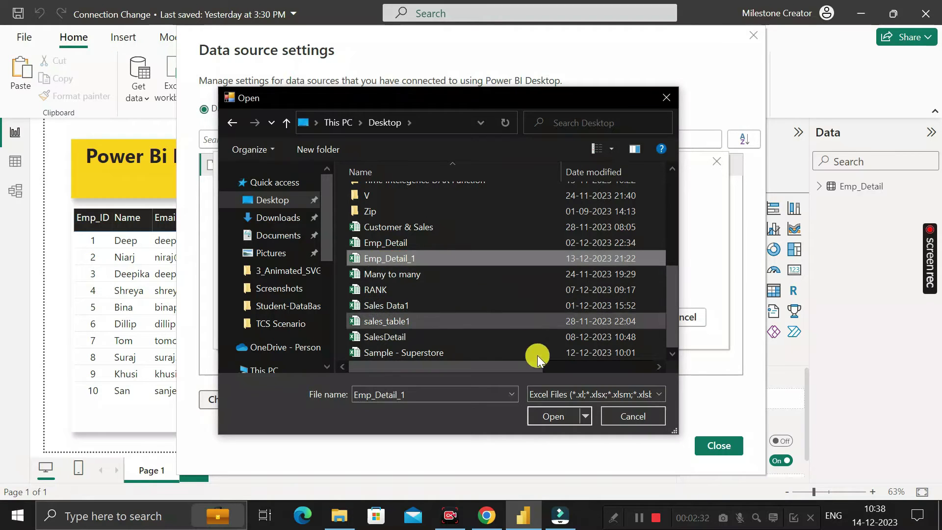
left_click(552, 415)
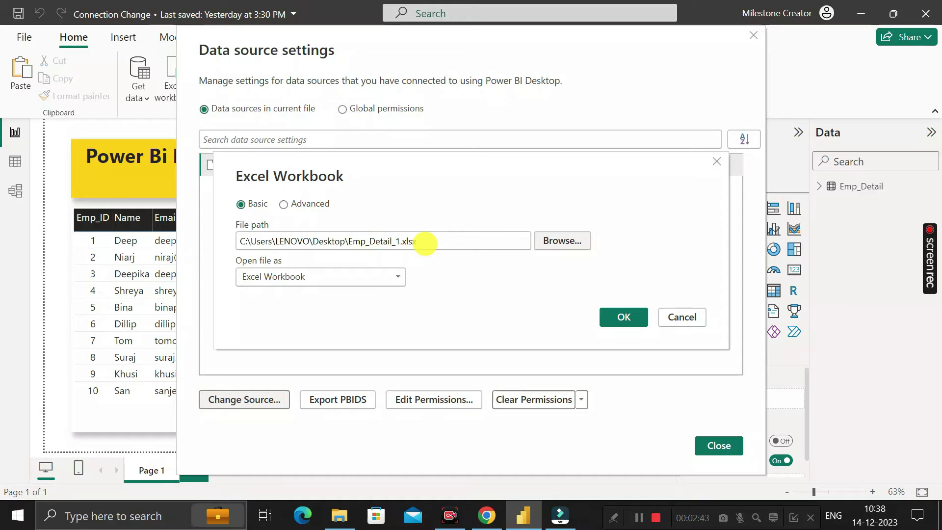
- Confirm the Emp_Detail_1 path, apply the pending changes, dismiss the key-mismatch load error, and minimize Power BI
left_click(622, 320)
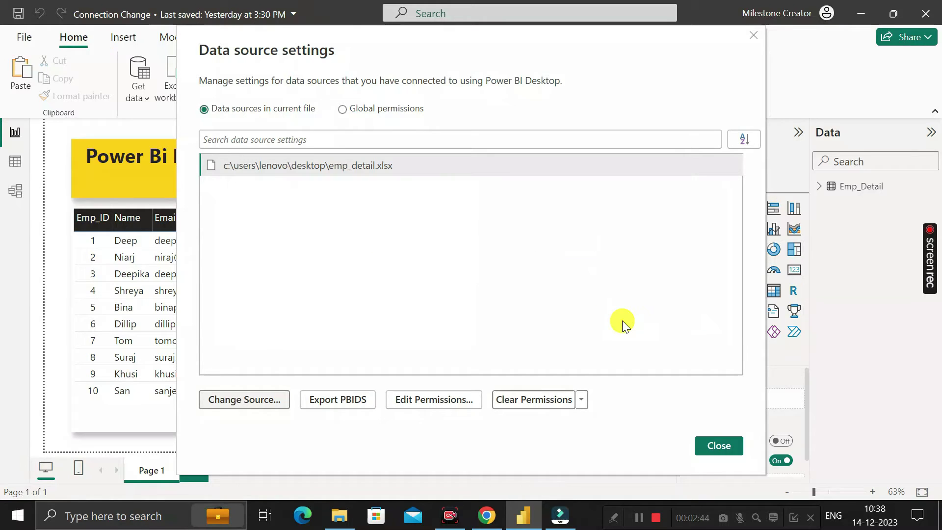
left_click(718, 445)
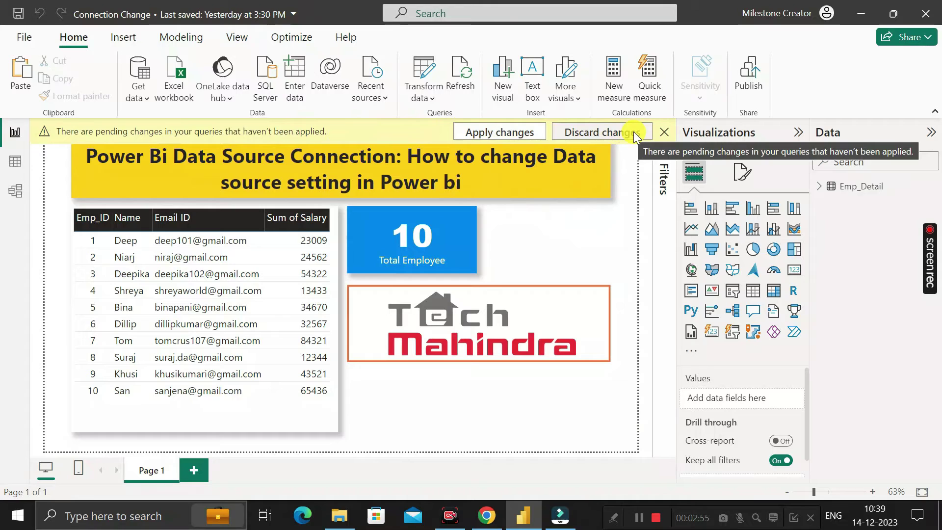
left_click(496, 132)
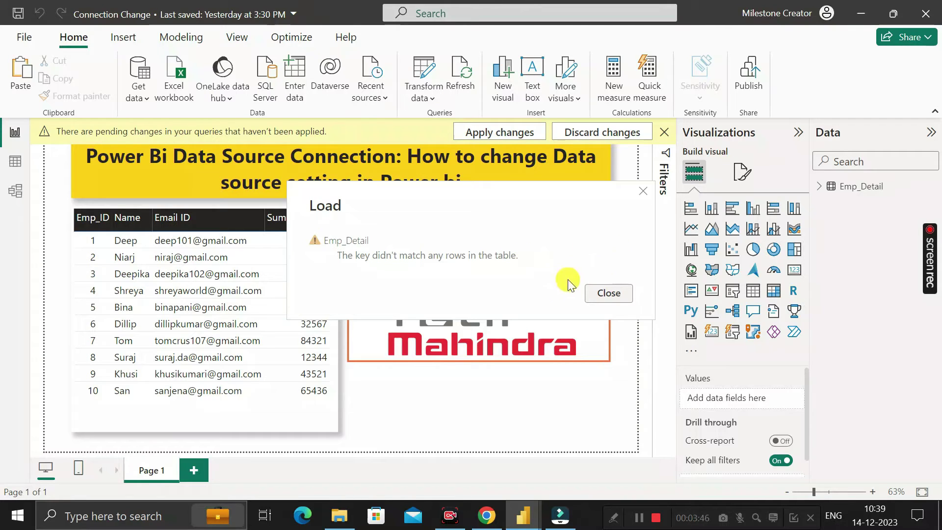
left_click(607, 293)
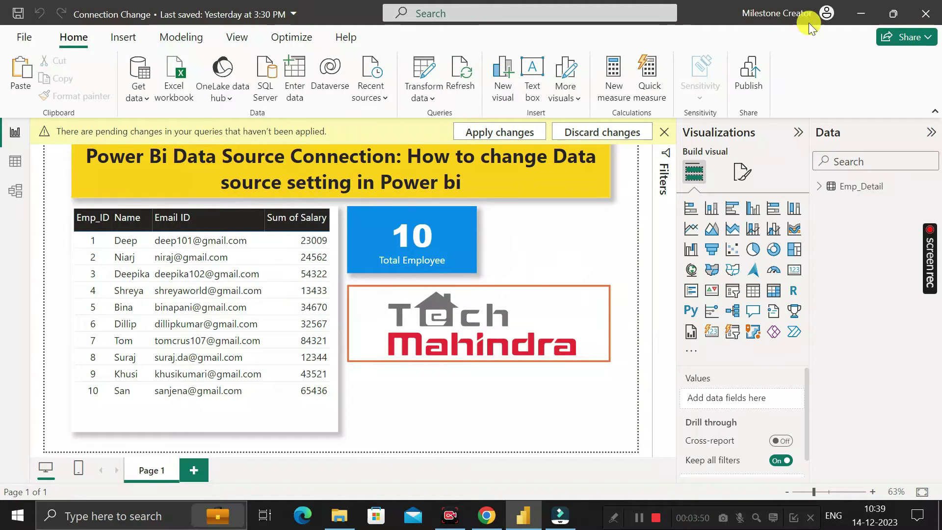
left_click(862, 12)
- Open and review the original Emp_Detail workbook, then hide it and select Emp_Detail_1 on the desktop
left_click(863, 11)
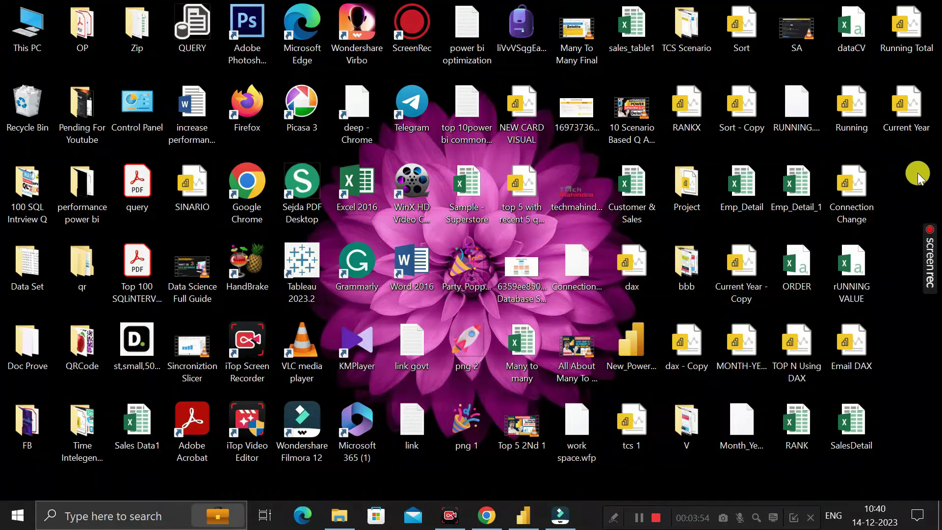
double_click(742, 193)
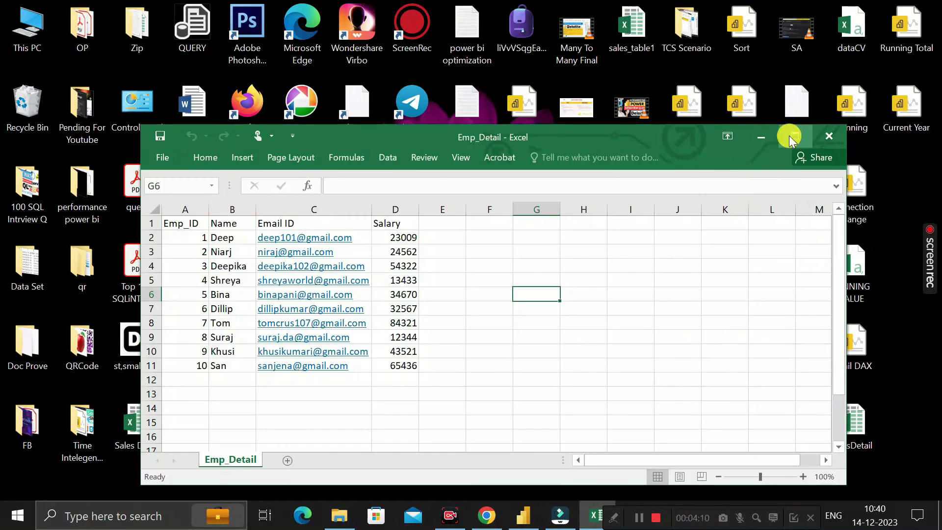
left_click(790, 133)
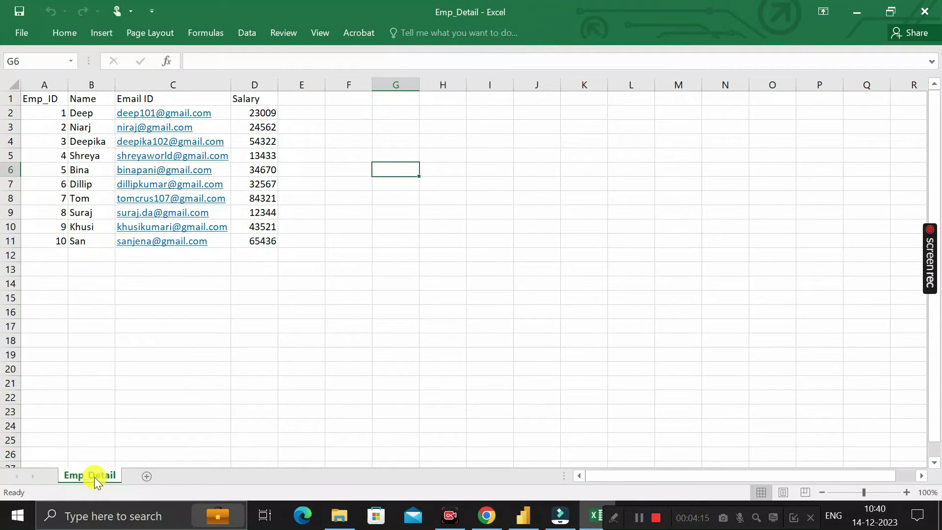
left_click(853, 12)
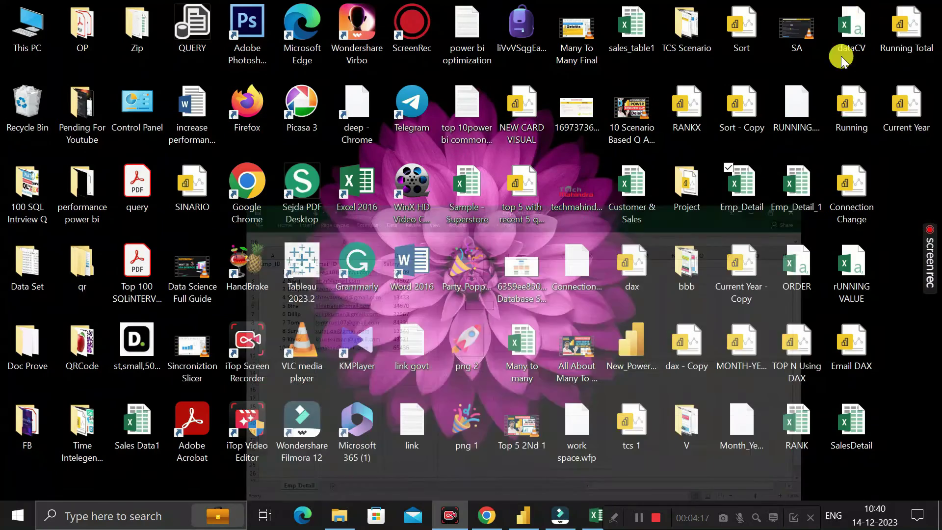
left_click(798, 189)
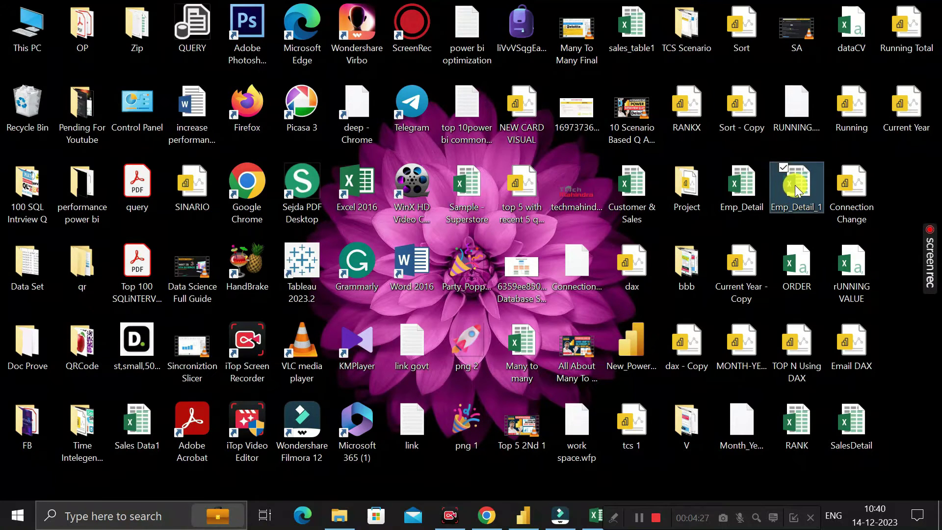
- Open Emp_Detail_1 and switch over to the original Emp_Detail workbook window
double_click(796, 184)
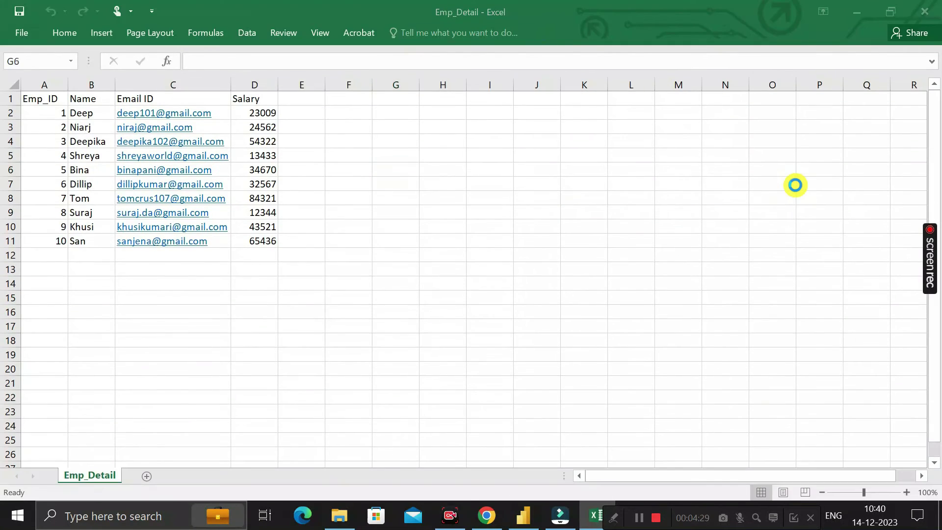
left_click(491, 221)
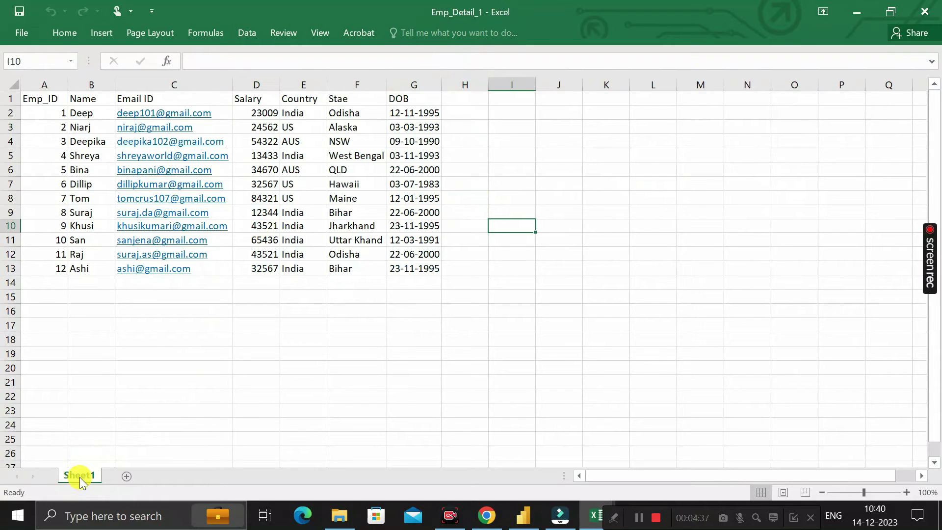
left_click(596, 515)
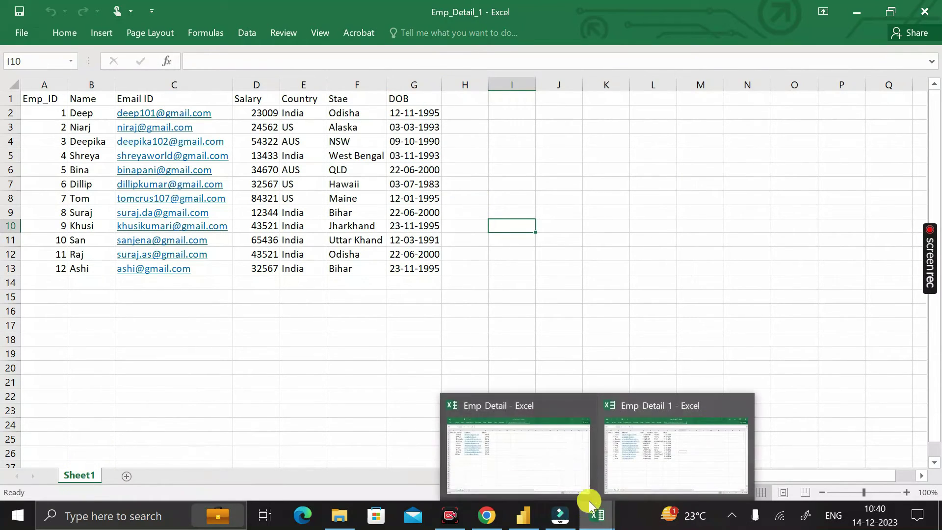
left_click(557, 454)
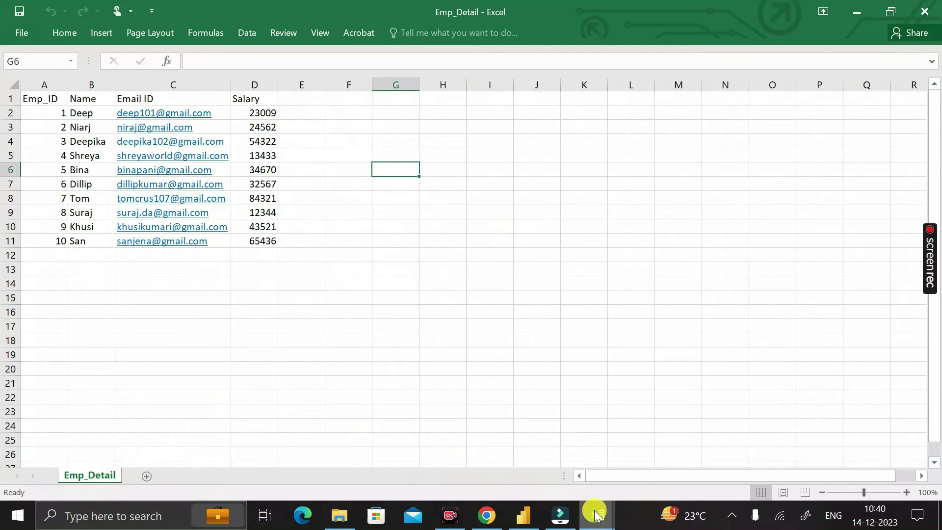
- Check that the original sheet is named Emp_Detail, then return to Emp_Detail_1
mouse_move(599, 508)
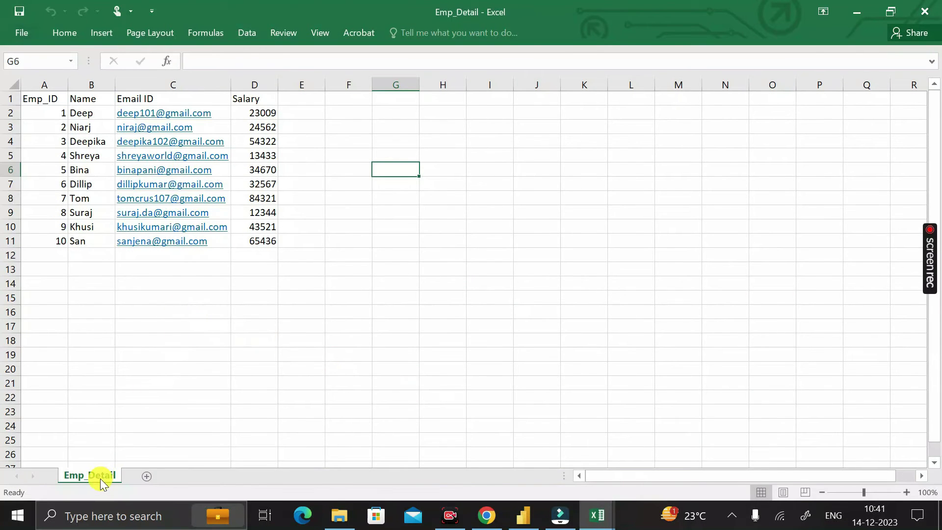
double_click(95, 478)
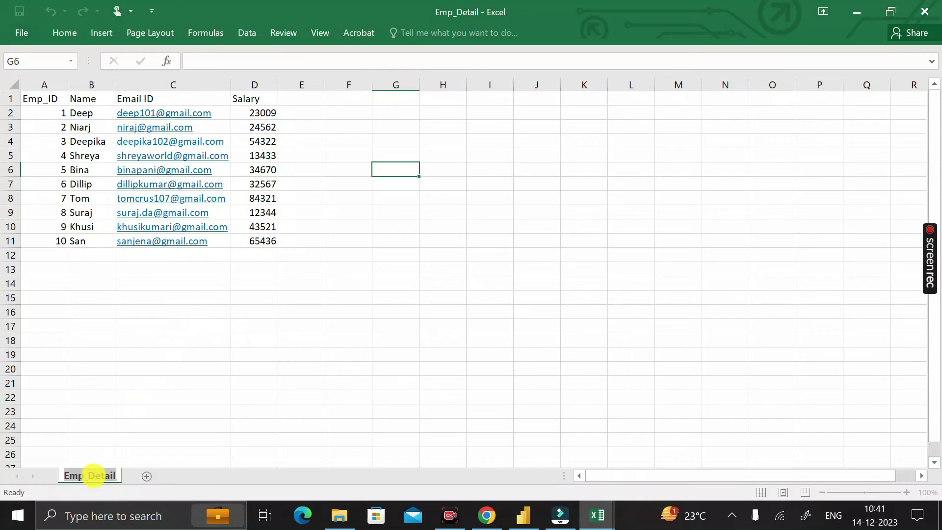
left_click(294, 414)
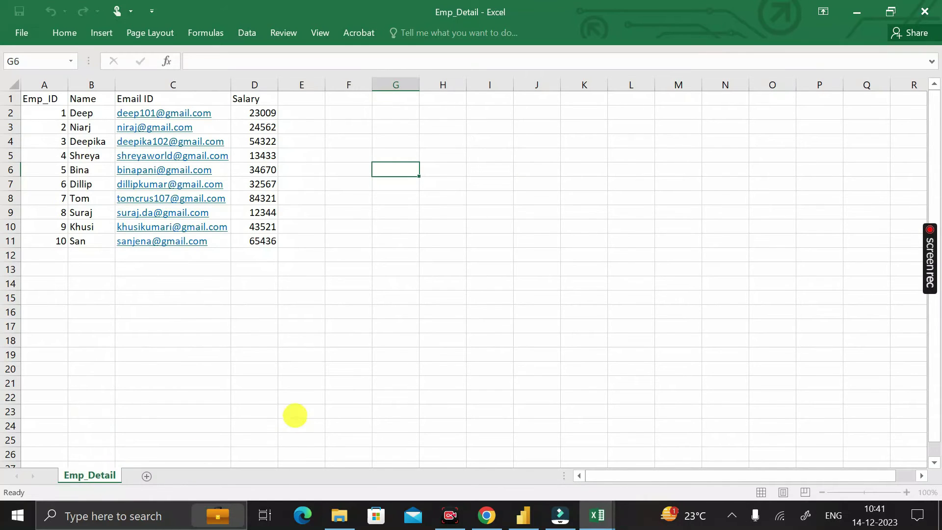
mouse_move(603, 519)
left_click(658, 459)
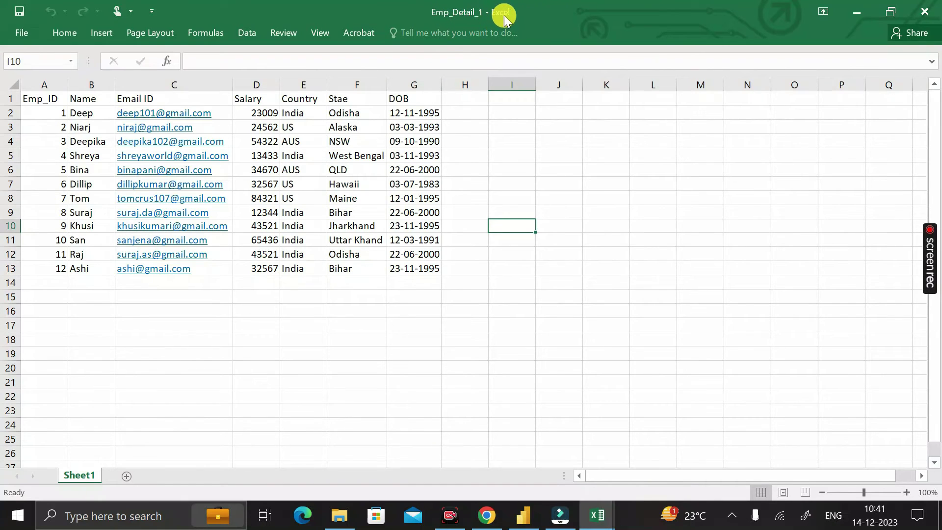
- Rename Emp_Detail_1's Sheet1 tab to Emp_Detail
double_click(79, 475)
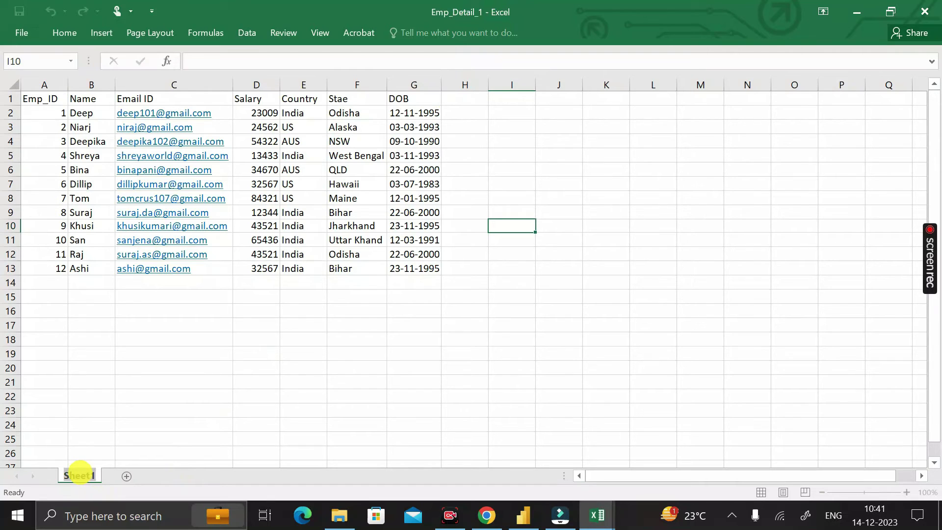
type("Emp_Detail")
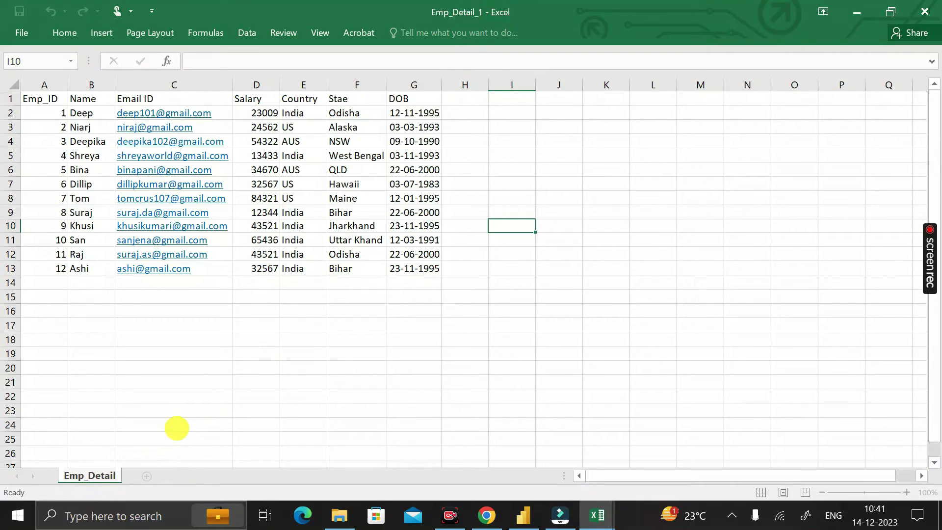
key("Return")
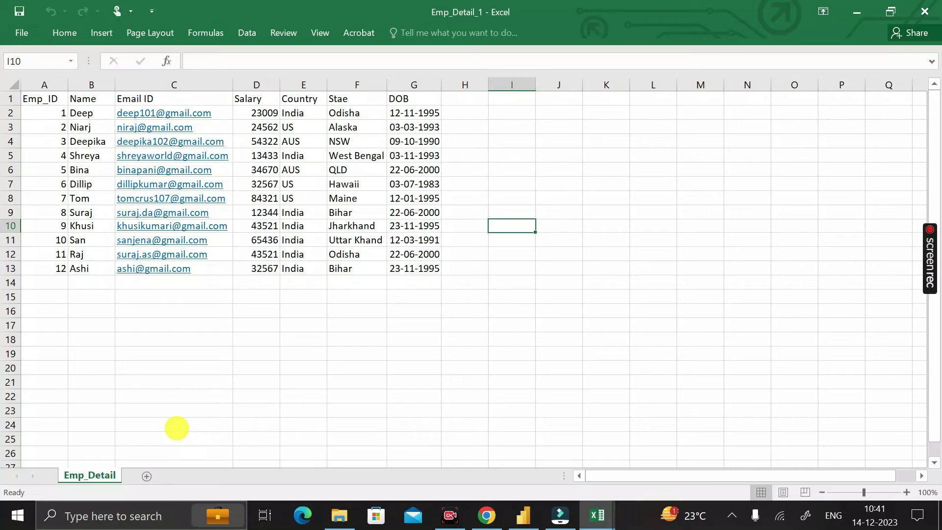
left_click(177, 428)
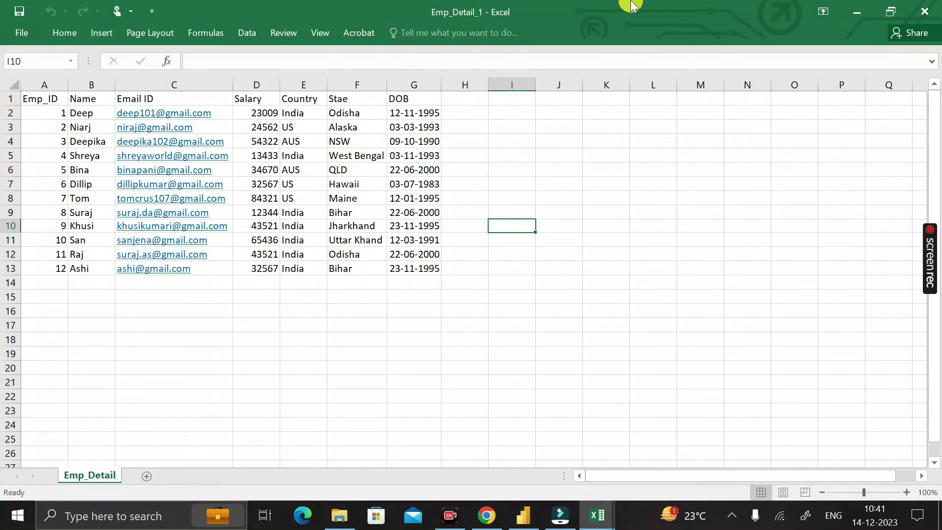
- Close both Excel workbooks, saving the changes
left_click(925, 11)
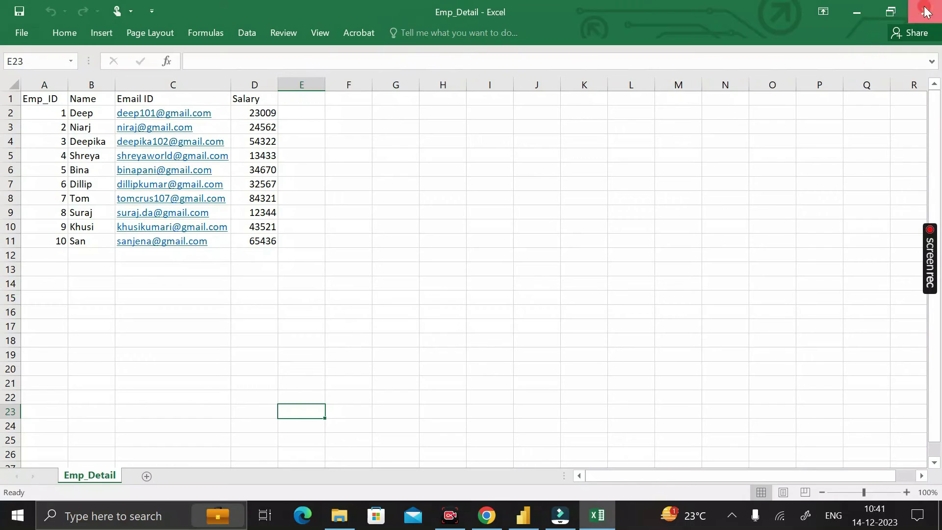
left_click(925, 10)
left_click(400, 271)
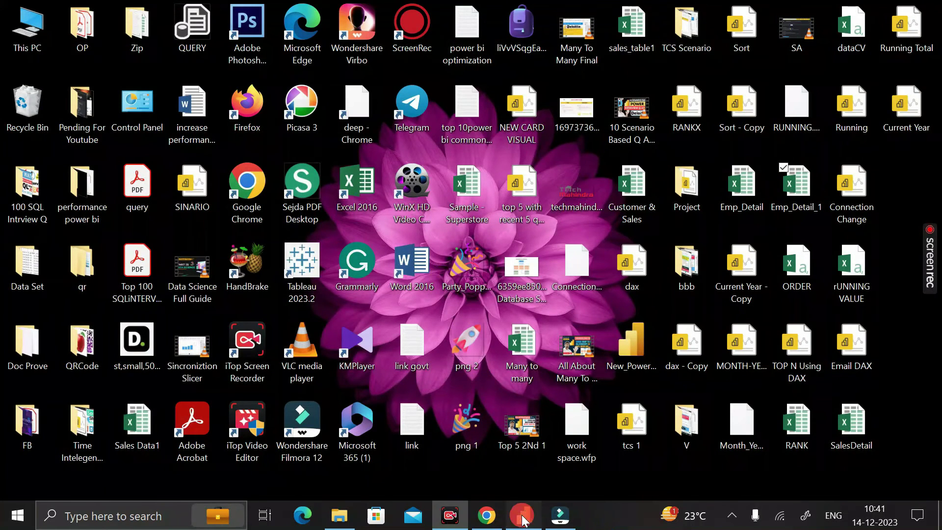
- Apply the pending changes in Power BI, then expand Emp_Detail to see the Country, DOB and Stae fields
left_click(522, 518)
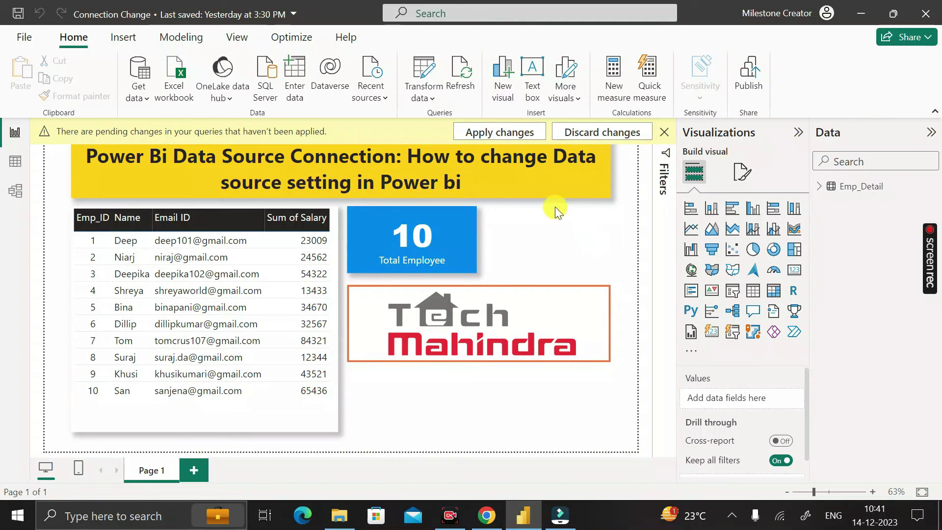
left_click(502, 132)
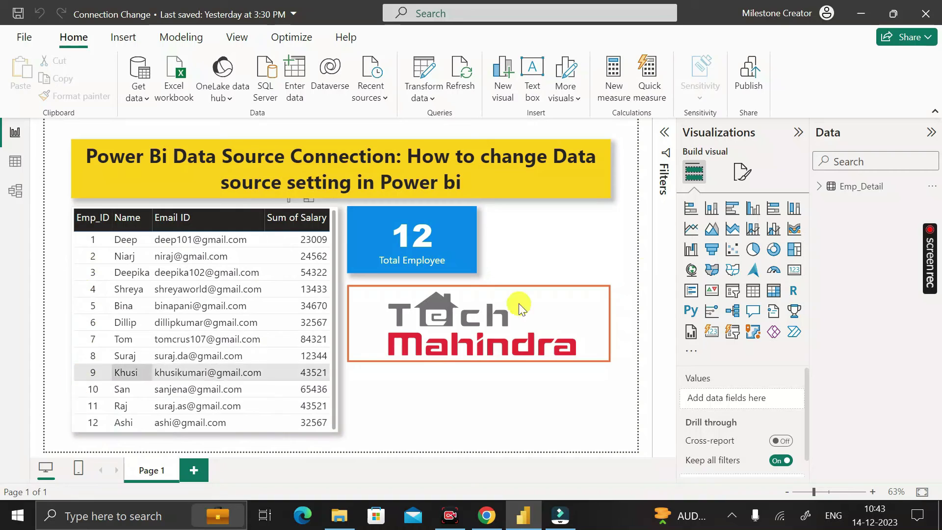
left_click(818, 187)
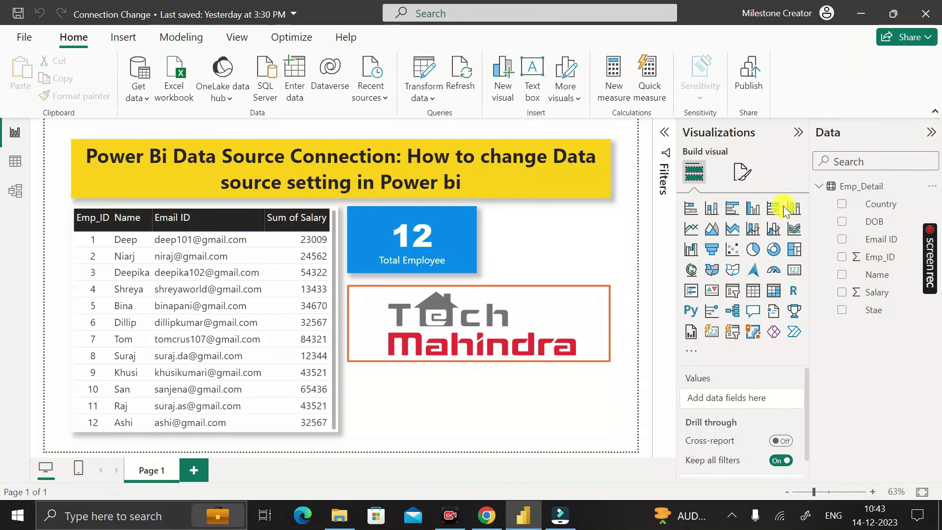
left_click(862, 13)
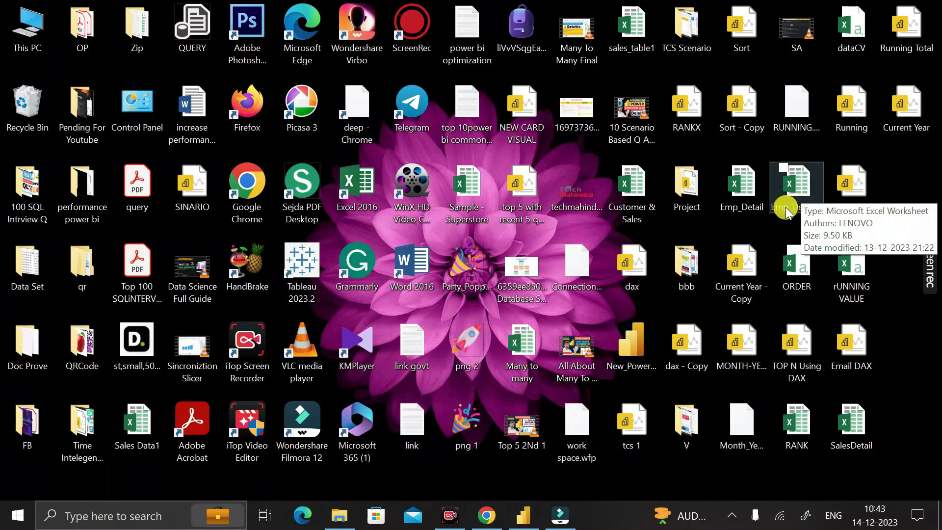
- Reopen Emp_Detail_1, confirm the last employee ID is 12, and return to the Power BI report
left_click(793, 191)
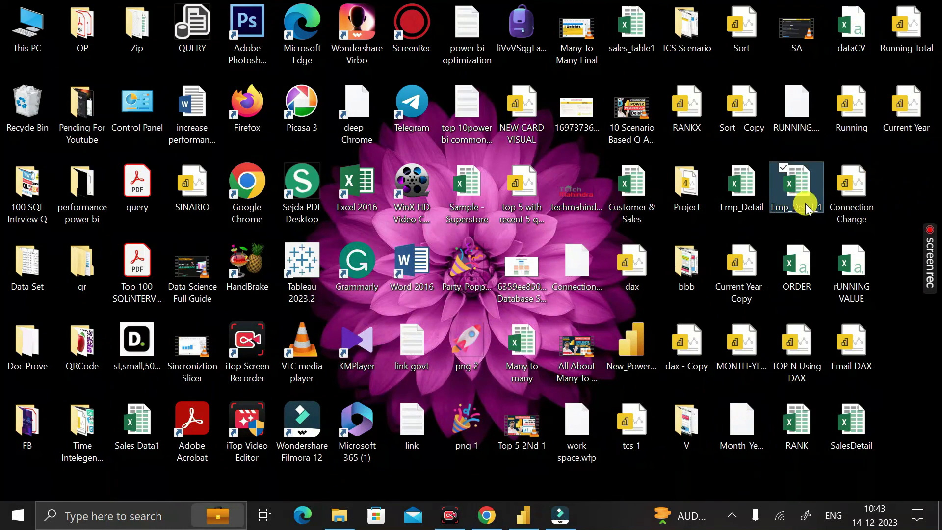
double_click(802, 194)
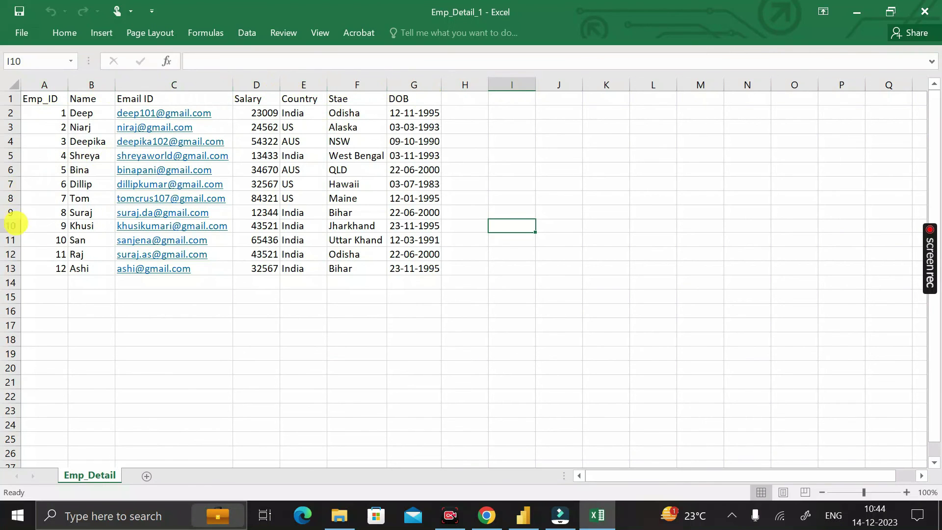
left_click(37, 268)
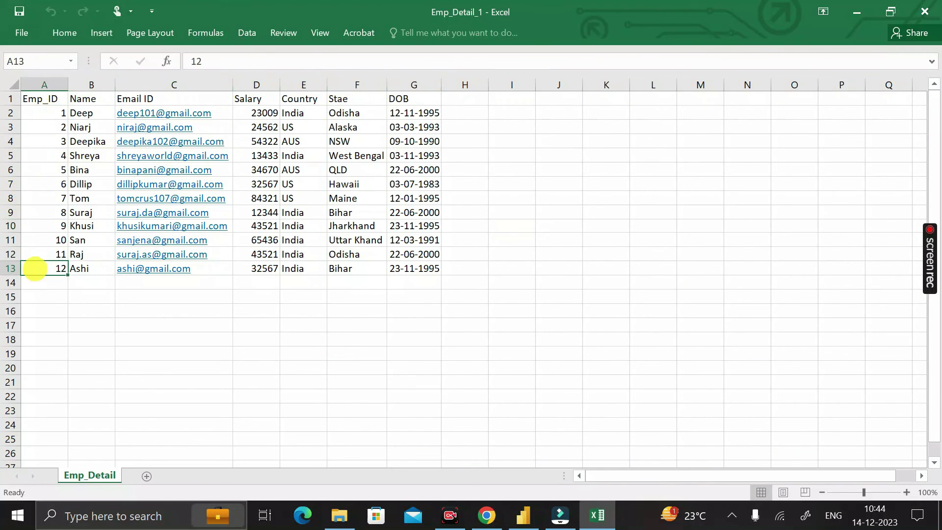
left_click(524, 514)
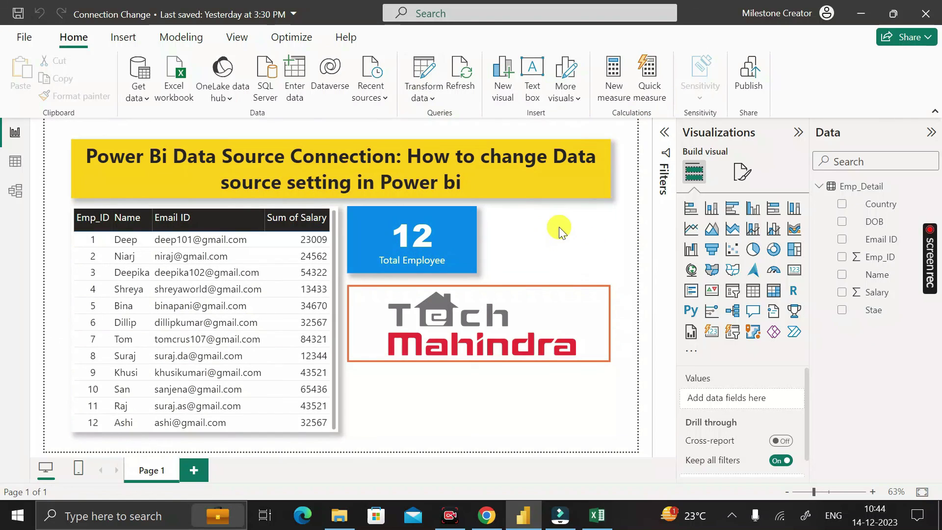
left_click(431, 98)
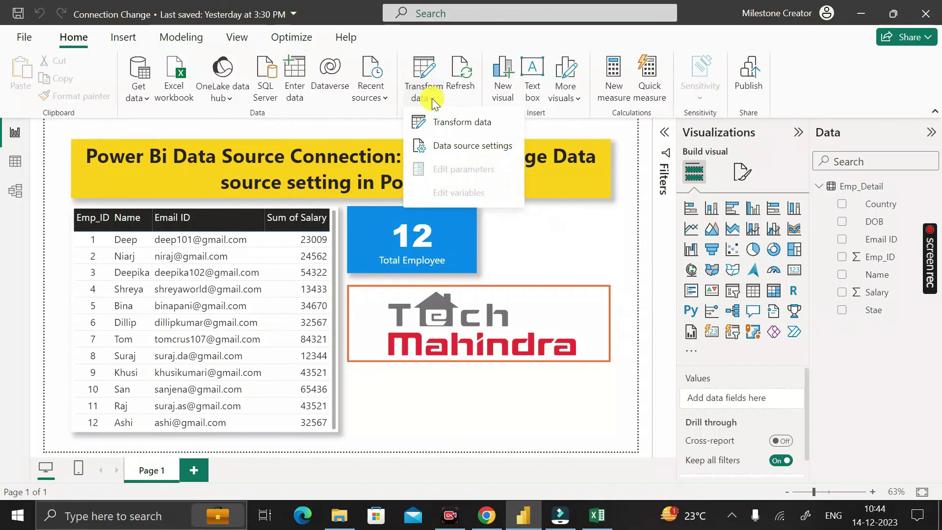
left_click(447, 146)
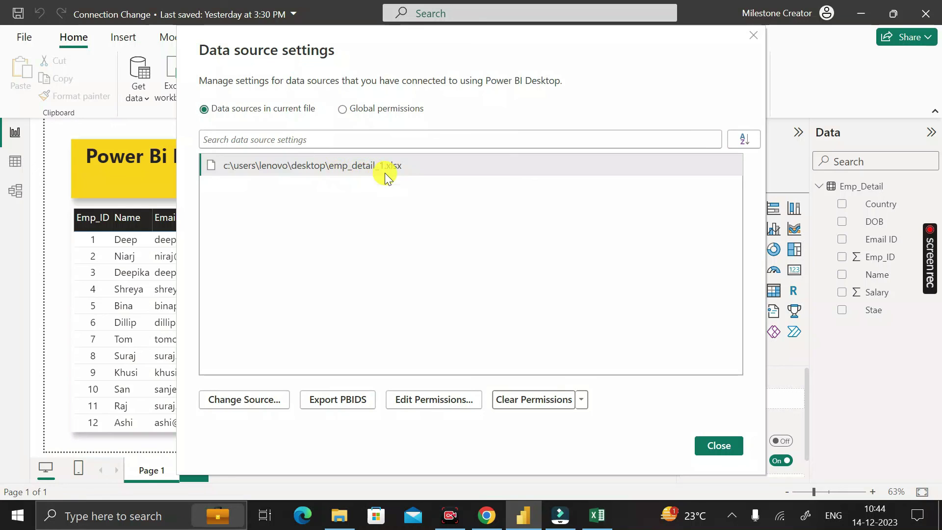
left_click(710, 446)
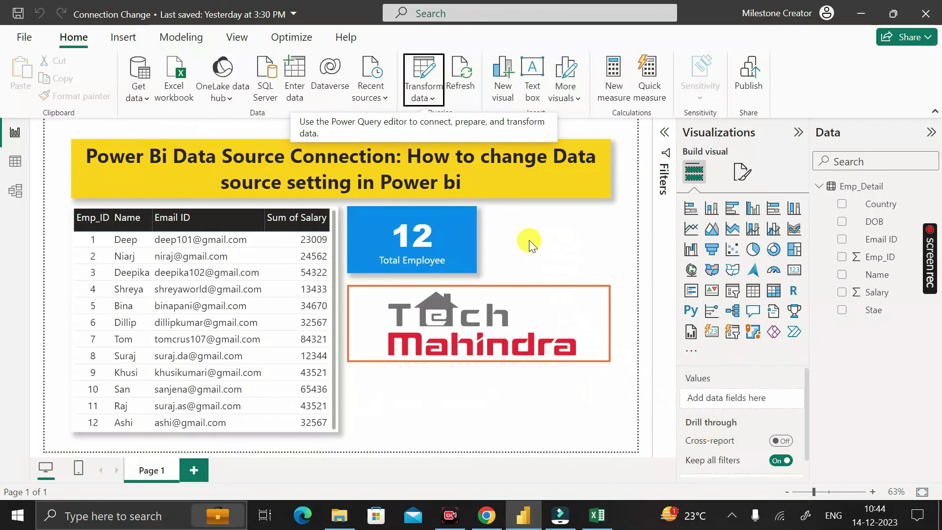